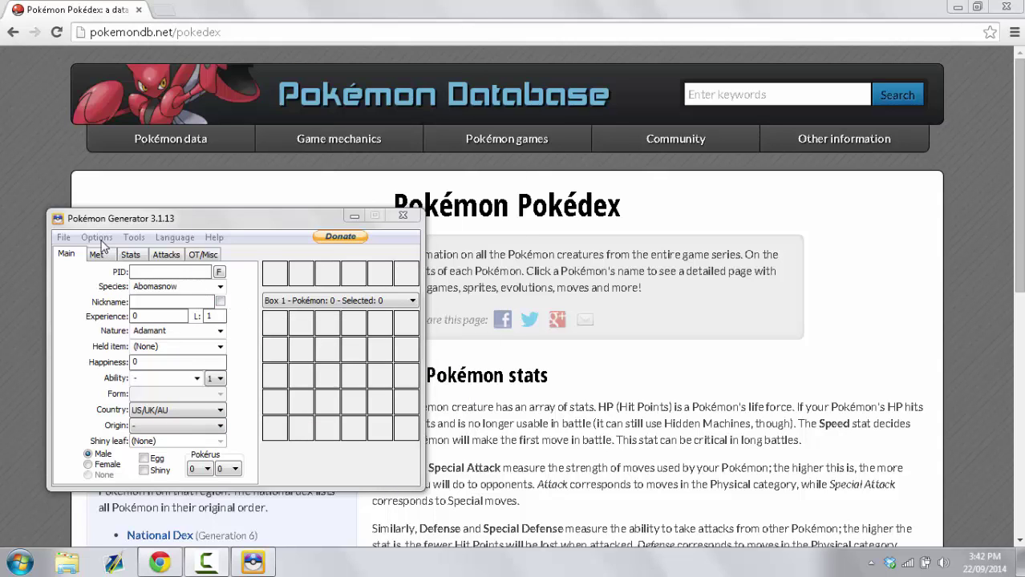
# Set the target game to Heart Gold/Soul Silver and check that the option is selected
pyautogui.click(101, 241)
pyautogui.moveTo(78, 239)
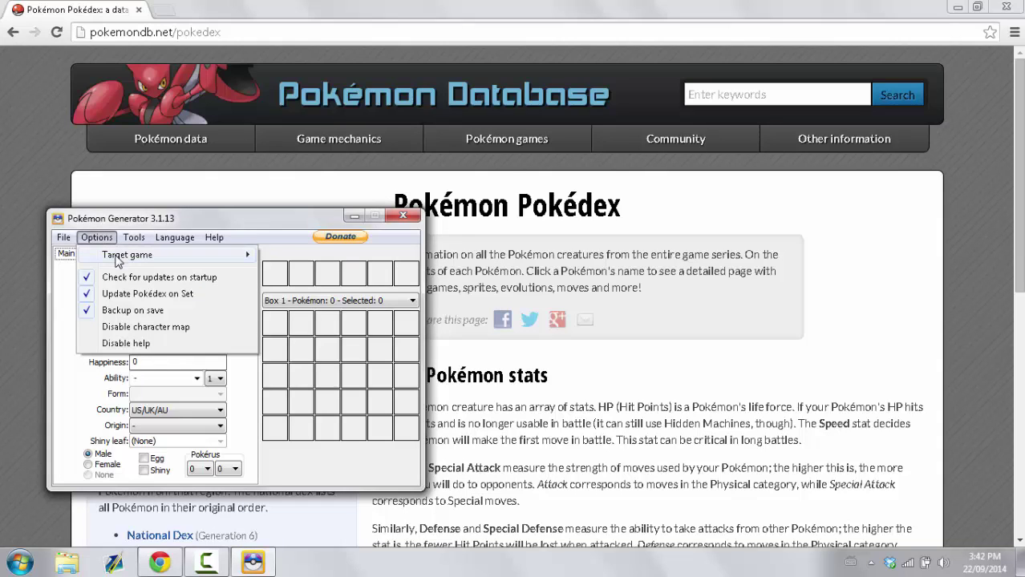
pyautogui.moveTo(169, 255)
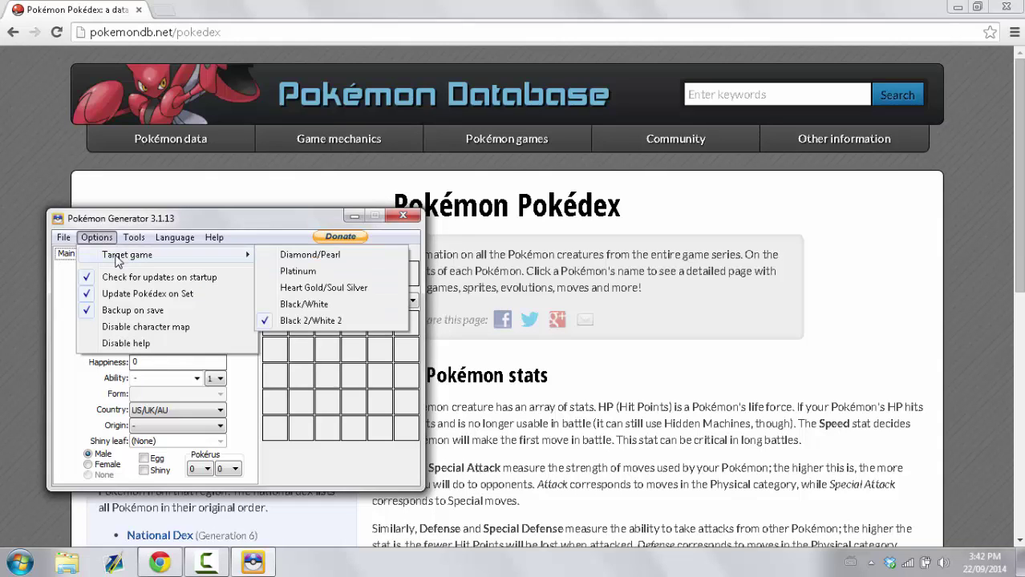
pyautogui.click(298, 289)
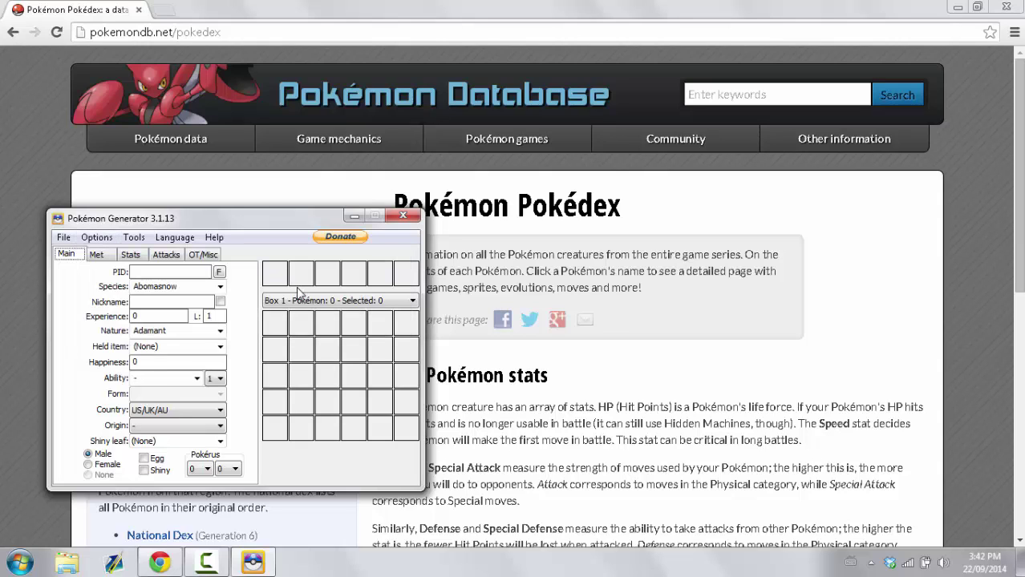
pyautogui.click(106, 238)
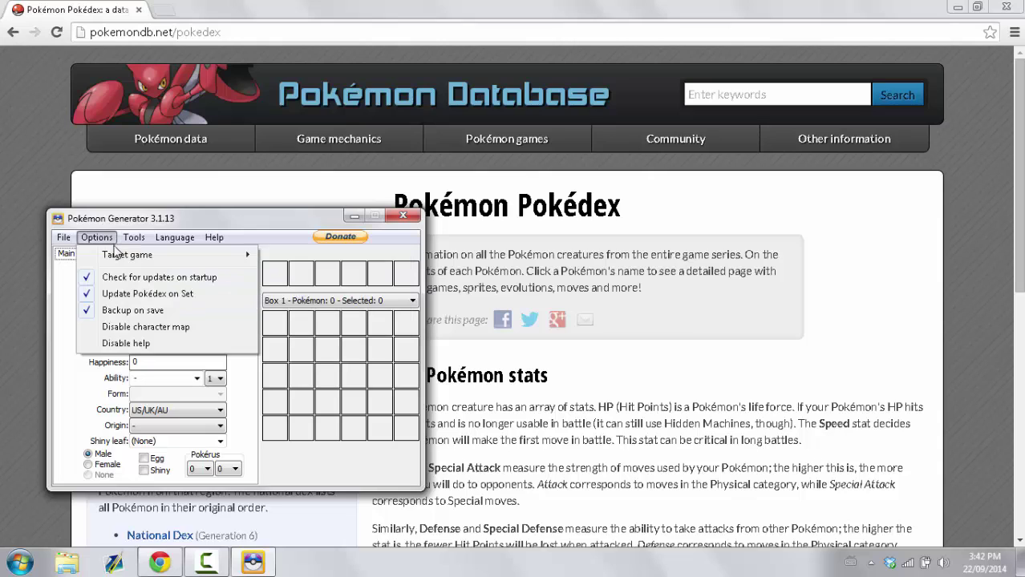
pyautogui.moveTo(117, 254)
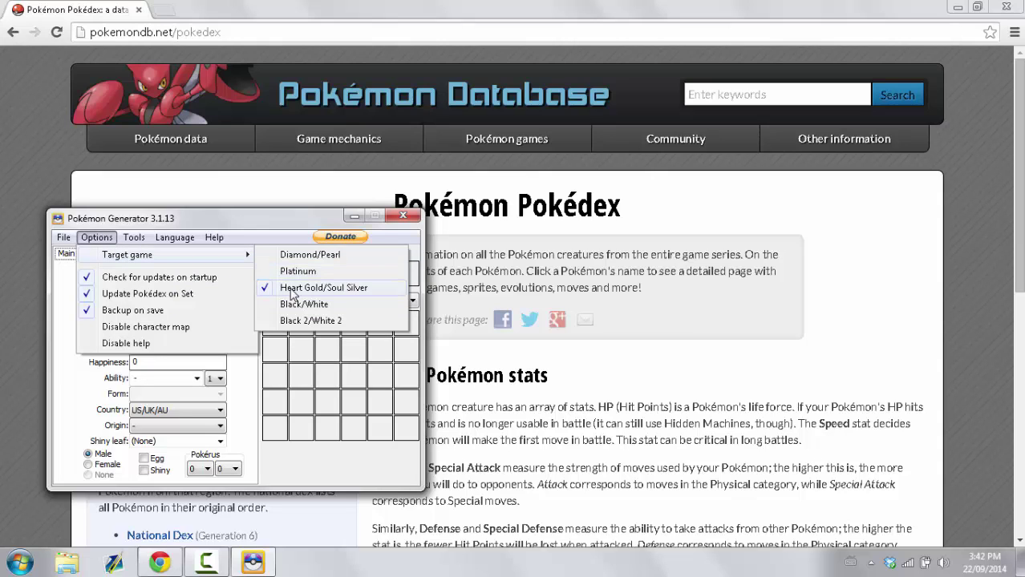
pyautogui.click(239, 394)
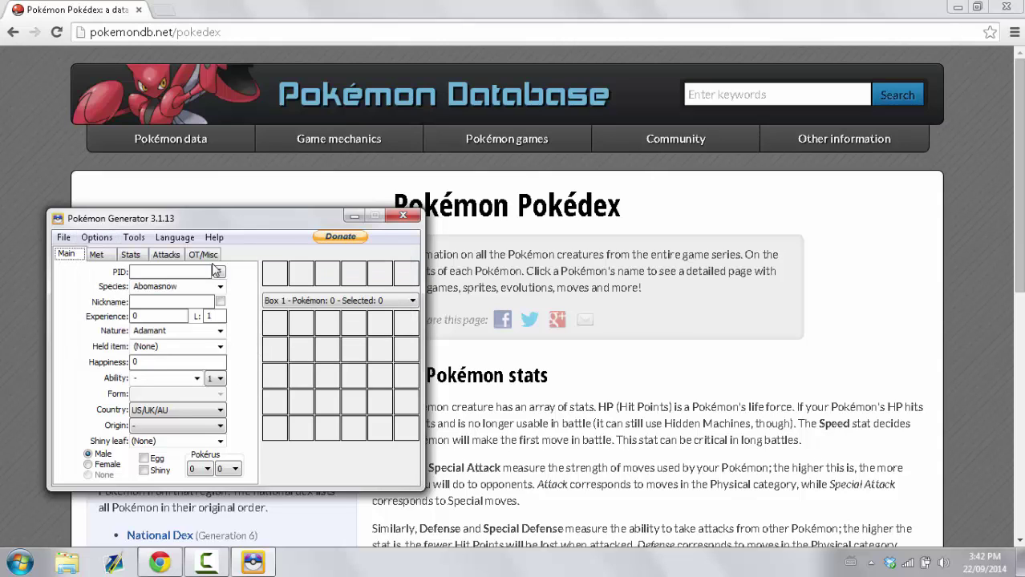
# Set the species of the Pokémon to Aron
pyautogui.click(221, 289)
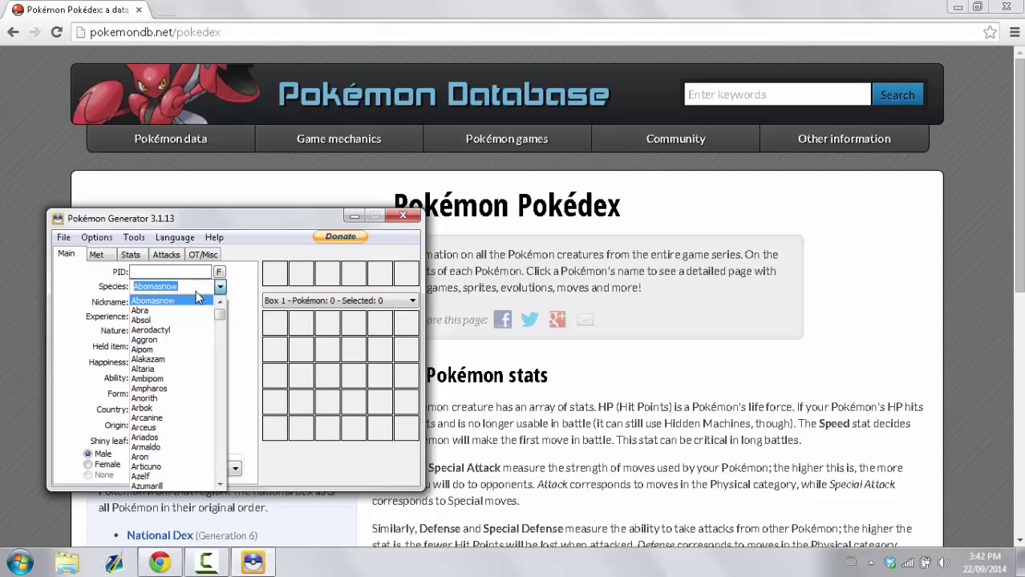
pyautogui.click(197, 289)
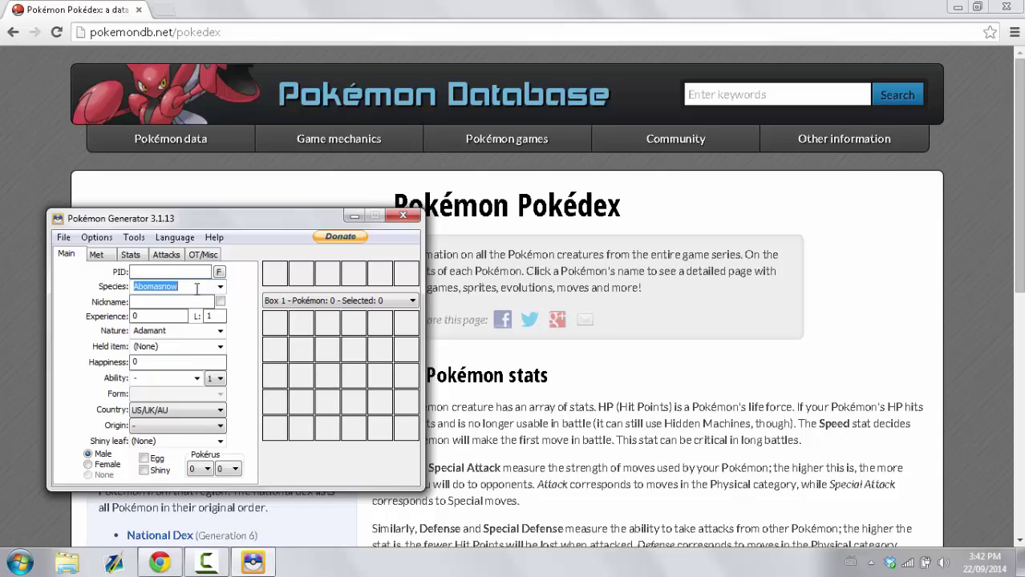
pyautogui.write('Aron')
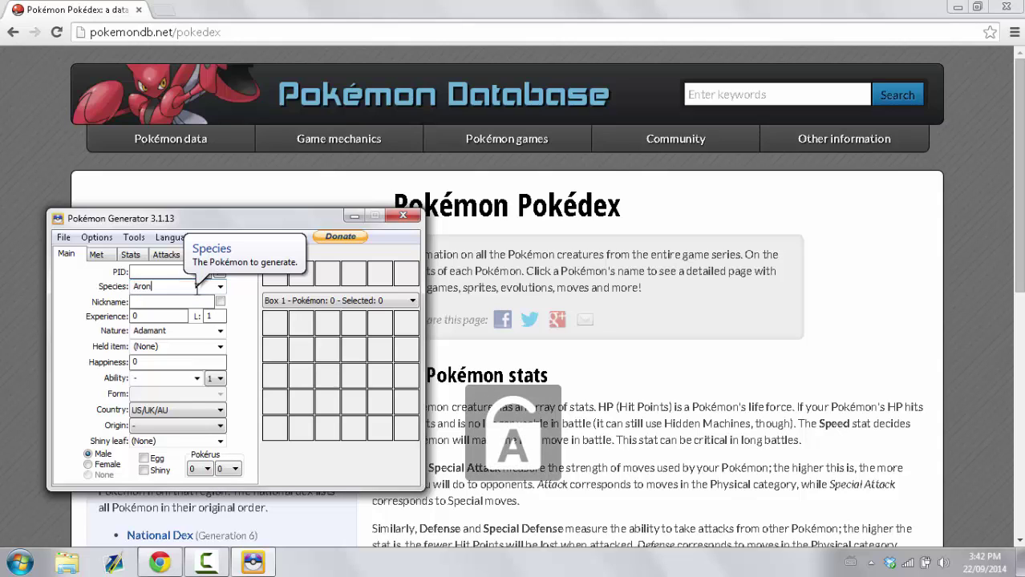
# Give the Pokémon the nickname Adamantium and dismiss the character map
pyautogui.click(184, 302)
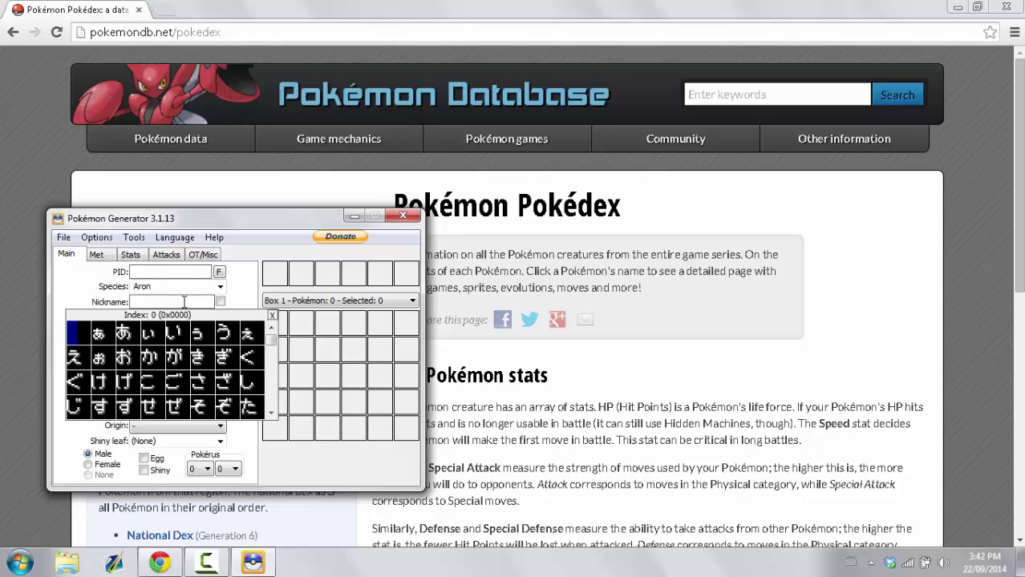
pyautogui.press('capslock')
pyautogui.write('A')
pyautogui.press('capslock')
pyautogui.write('damantium')
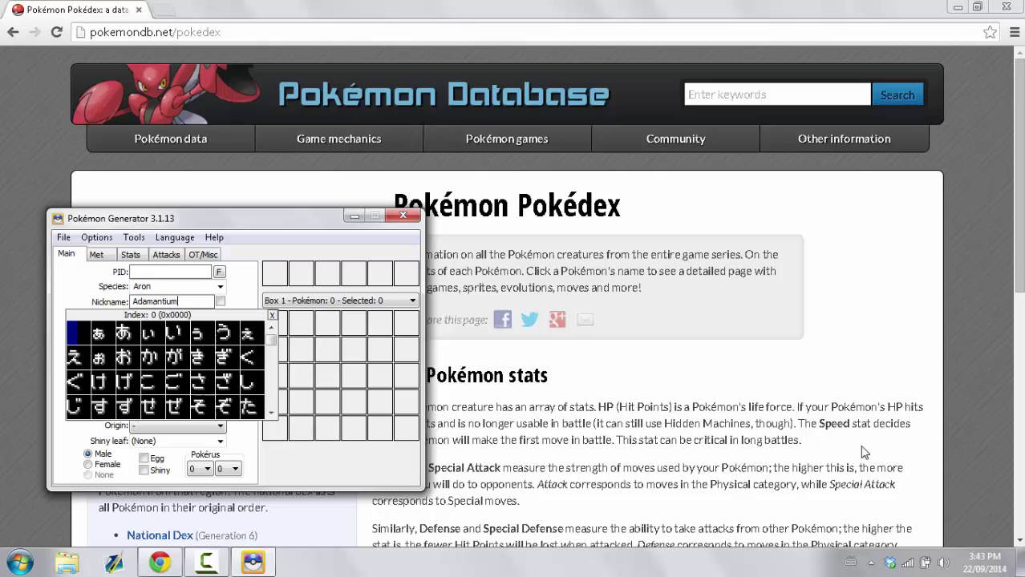
pyautogui.click(271, 316)
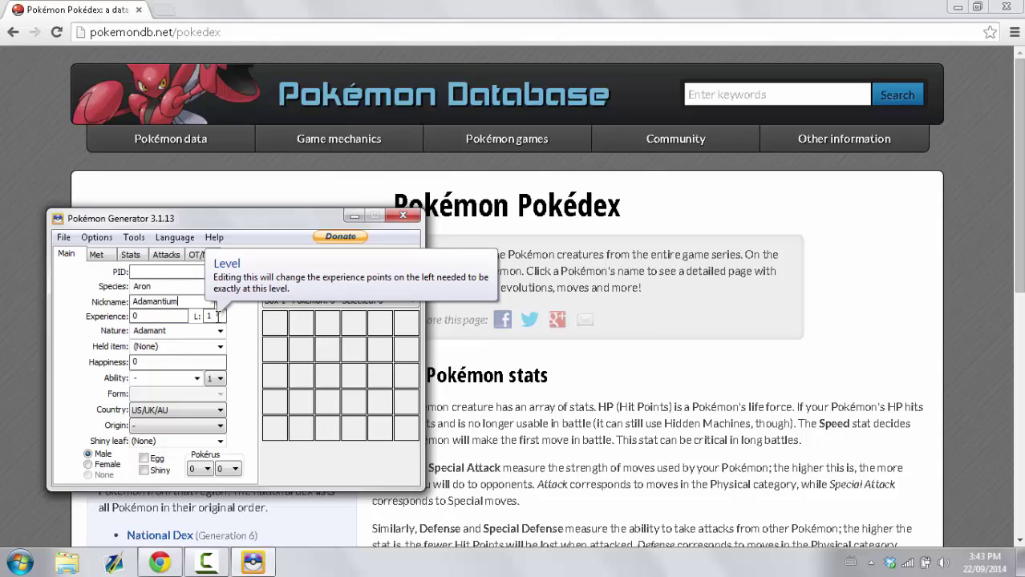
# Give the Pokémon Leftovers as its held item and set its ability to Rock Head
pyautogui.click(220, 347)
pyautogui.moveTo(220, 380); pyautogui.dragTo(186, 349)
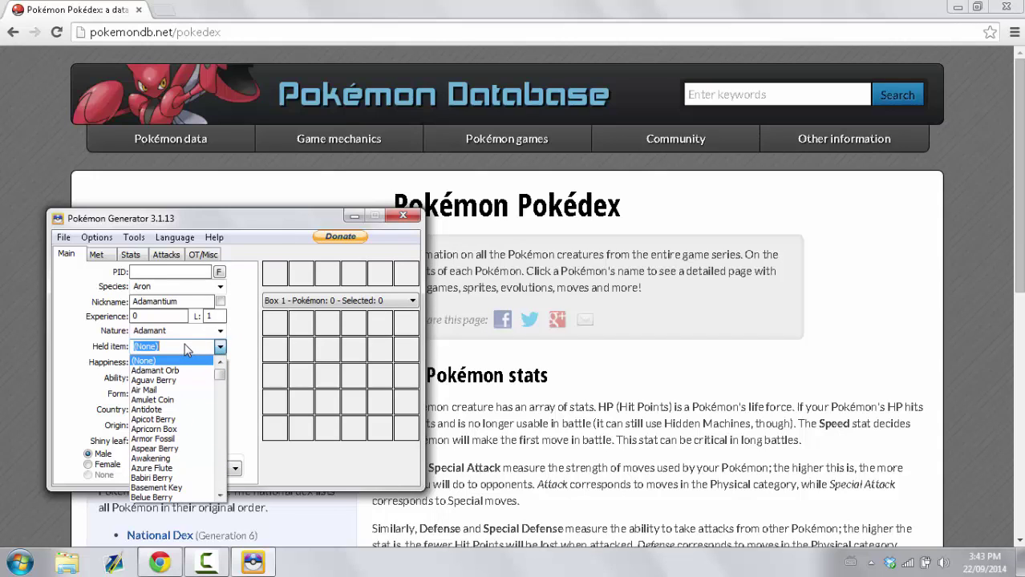
pyautogui.write('Leftovers')
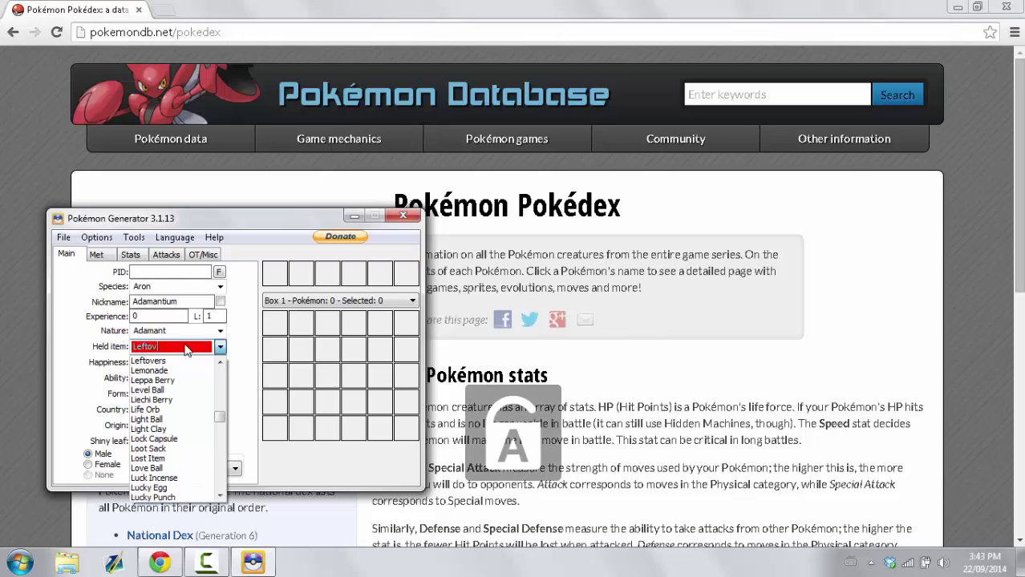
pyautogui.click(183, 360)
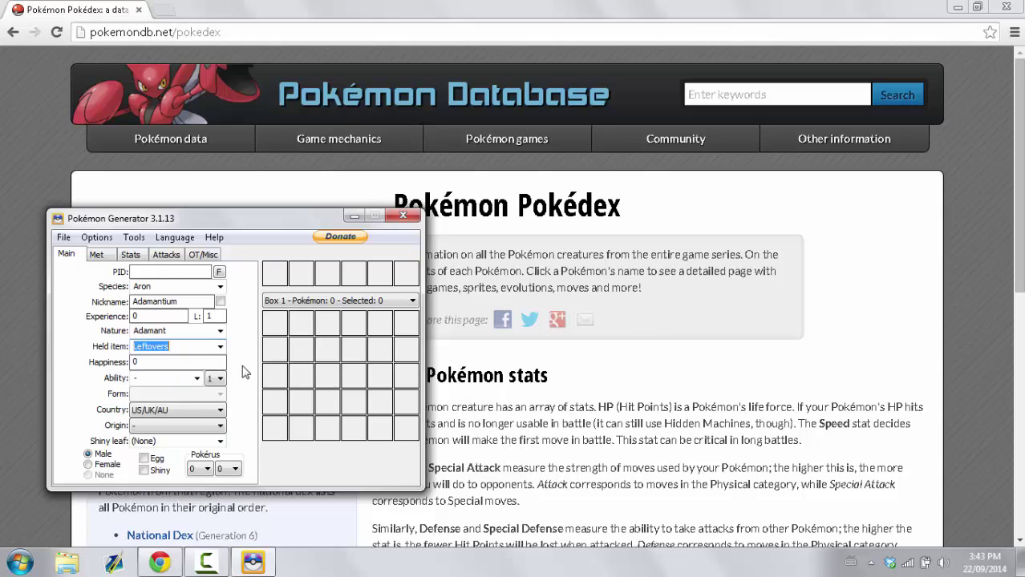
pyautogui.click(196, 378)
pyautogui.click(197, 381)
pyautogui.write('R')
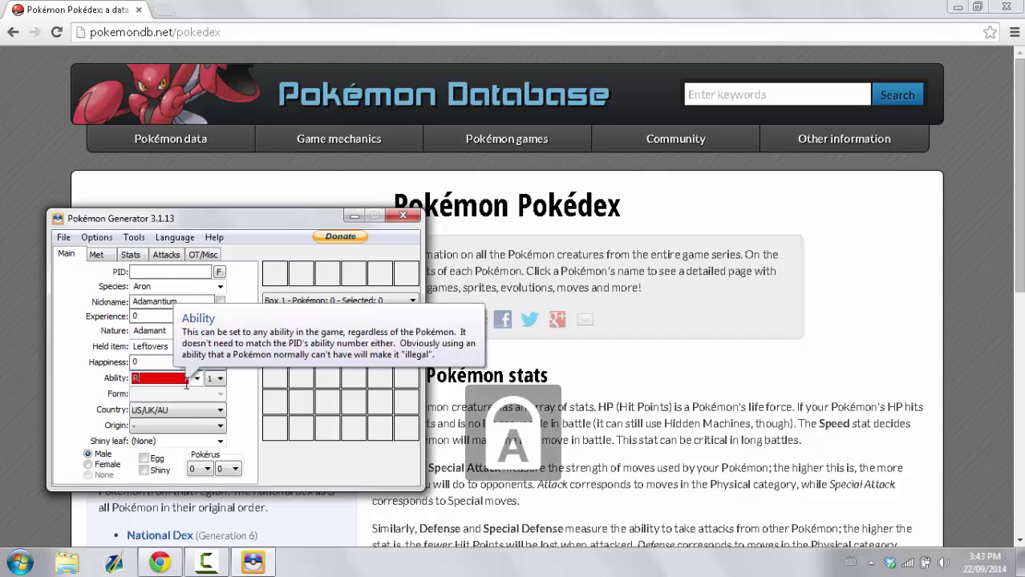
pyautogui.write('ock Head')
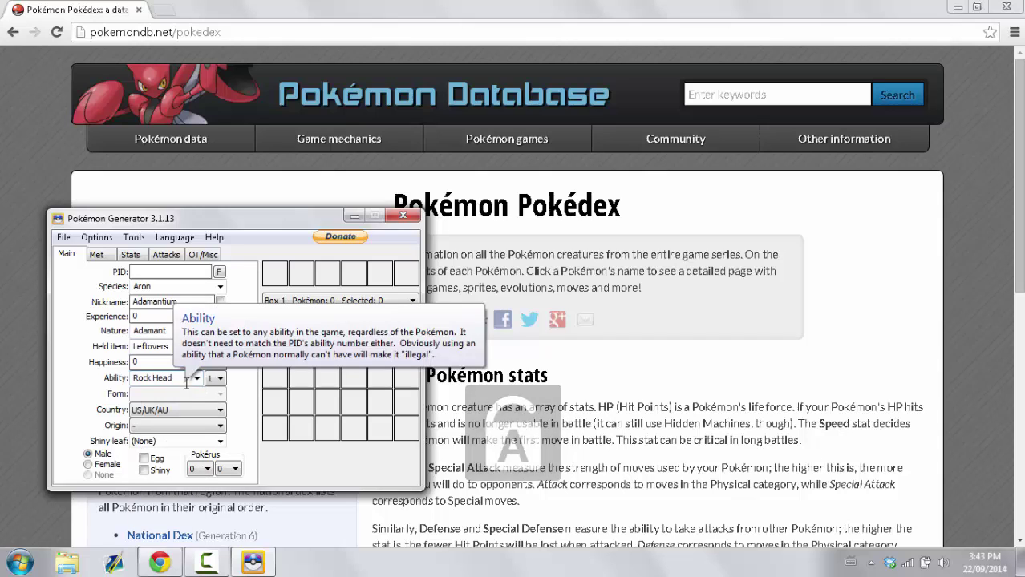
# Set the Pokémon's origin to Soul Silver, keeping the US/UK/AU country, and mark it as an egg
pyautogui.click(154, 411)
pyautogui.click(155, 412)
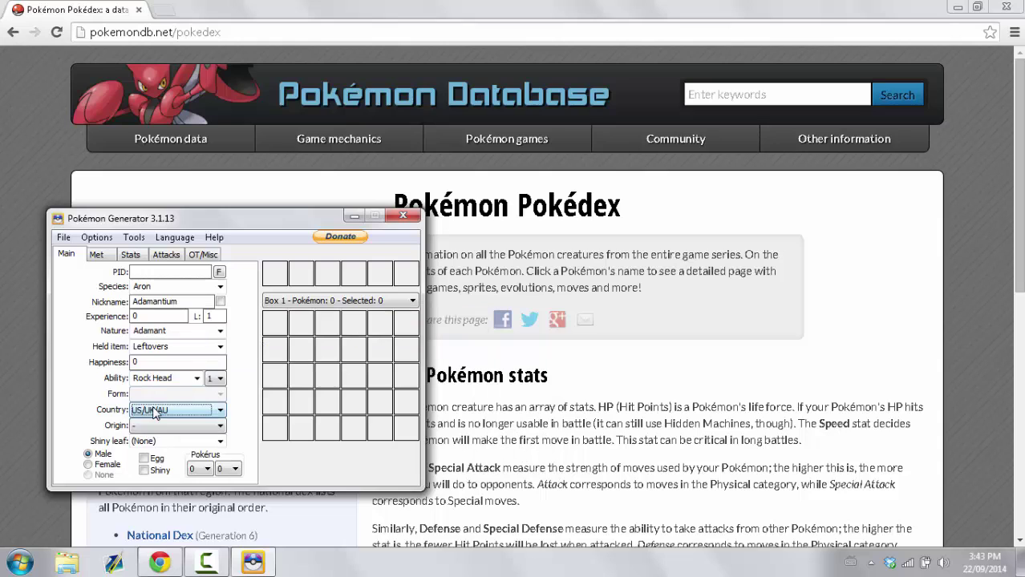
pyautogui.click(160, 426)
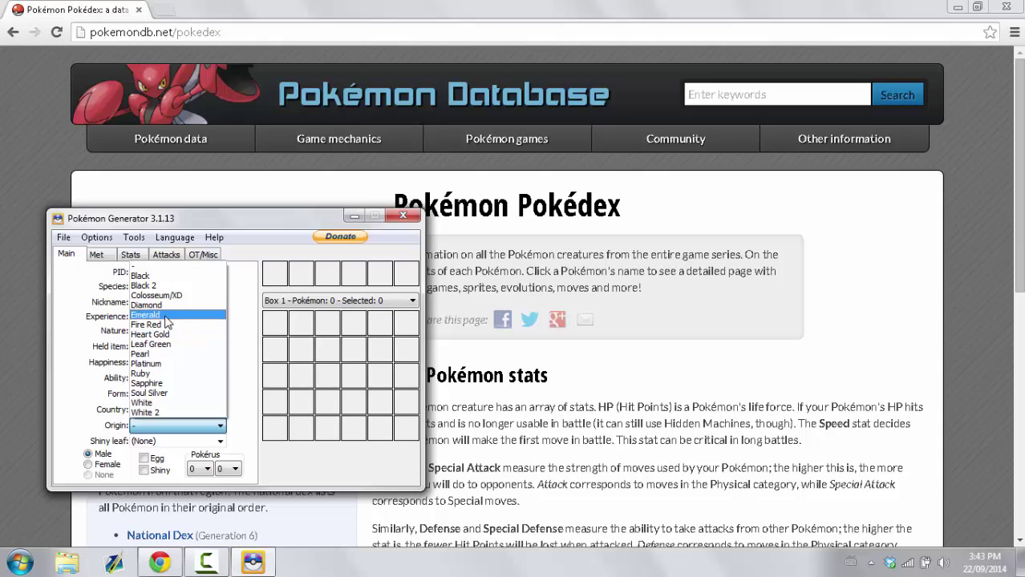
pyautogui.click(160, 395)
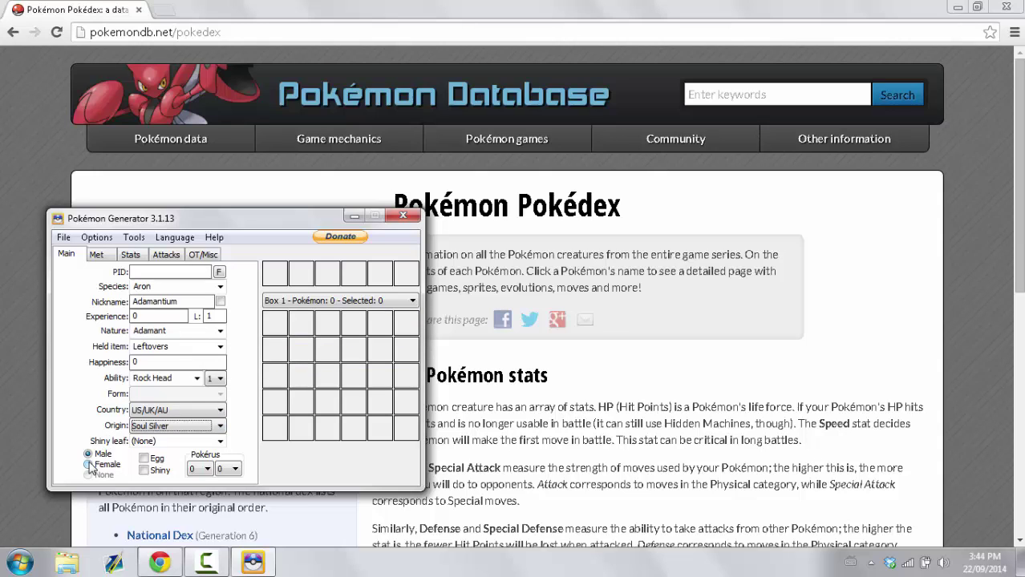
pyautogui.click(149, 461)
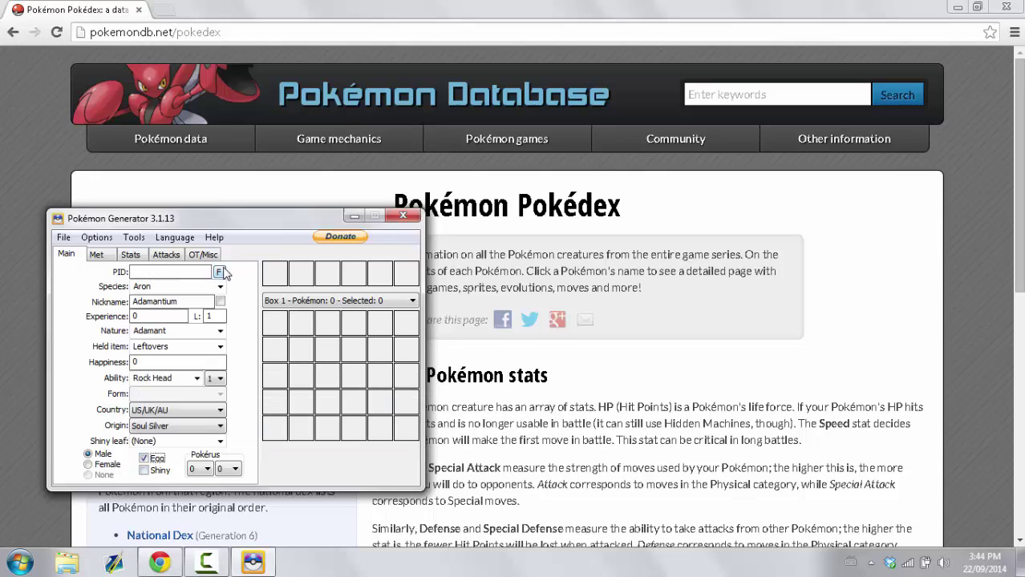
# Open the PID Finder and set all six IVs (HP, At, De, SA, SD, Sp) to 31
pyautogui.click(219, 273)
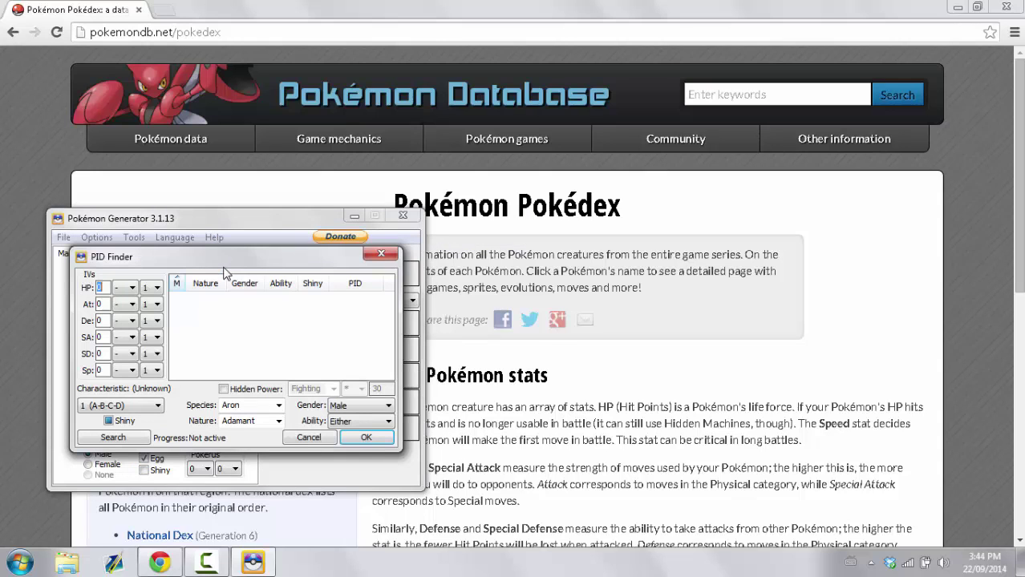
pyautogui.moveTo(330, 258); pyautogui.dragTo(549, 277)
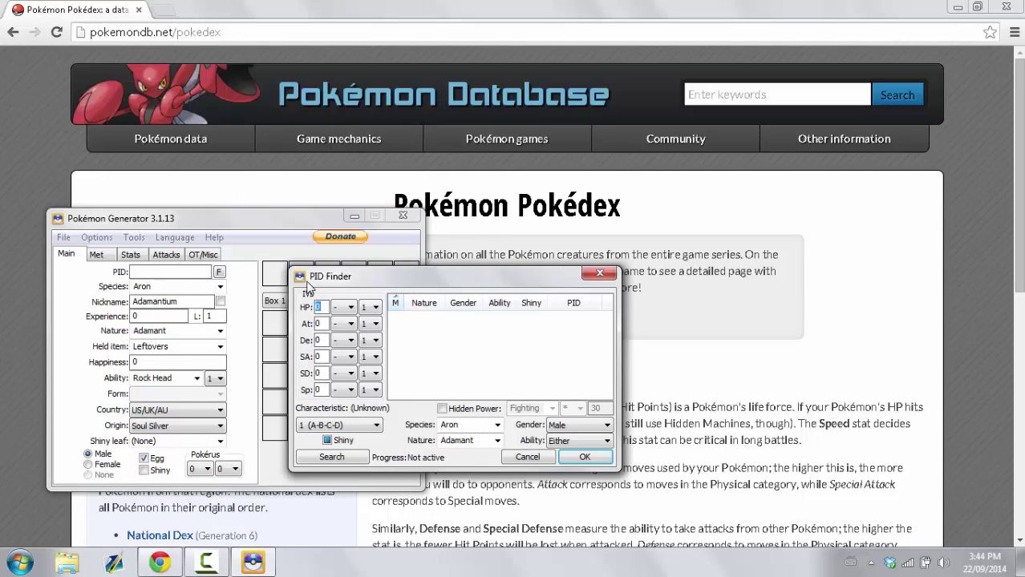
pyautogui.write('31')
pyautogui.press('Tab')
pyautogui.press('Tab')
pyautogui.press('Tab')
pyautogui.write('31')
pyautogui.press('Tab')
pyautogui.press('Tab')
pyautogui.press('Tab')
pyautogui.write('31')
pyautogui.press('Tab')
pyautogui.press('Tab')
pyautogui.press('Tab')
pyautogui.write('31')
pyautogui.press('Tab')
pyautogui.press('Tab')
pyautogui.press('Tab')
pyautogui.write('31')
pyautogui.press('Tab')
pyautogui.press('Tab')
pyautogui.press('Tab')
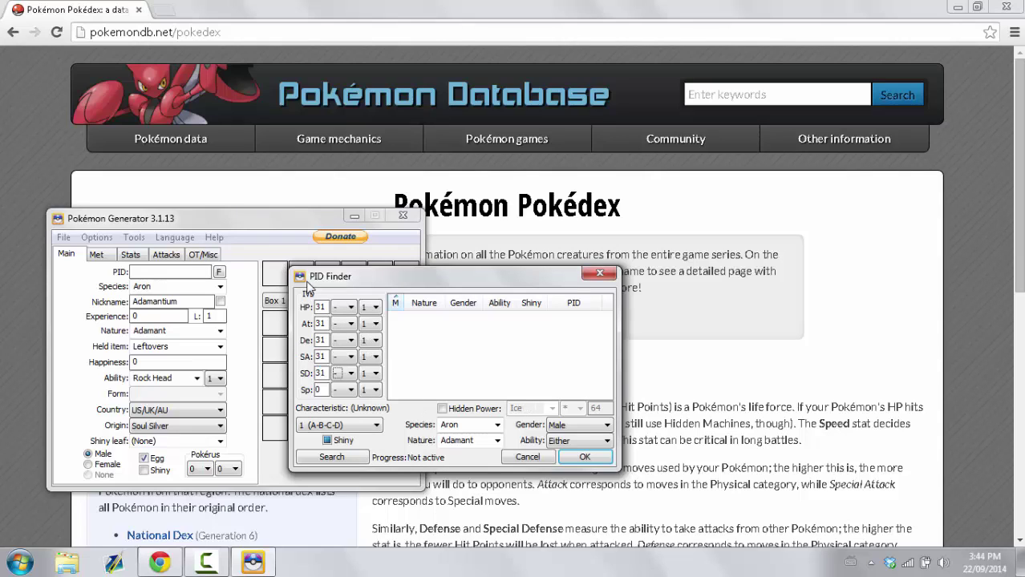
pyautogui.write('31')
pyautogui.press('Tab')
pyautogui.press('Tab')
pyautogui.press('Tab')
pyautogui.press('Tab')
# Search for a PID for a male Adamant Aron with the Shiny filter left undetermined, and apply the result found
pyautogui.click(326, 441)
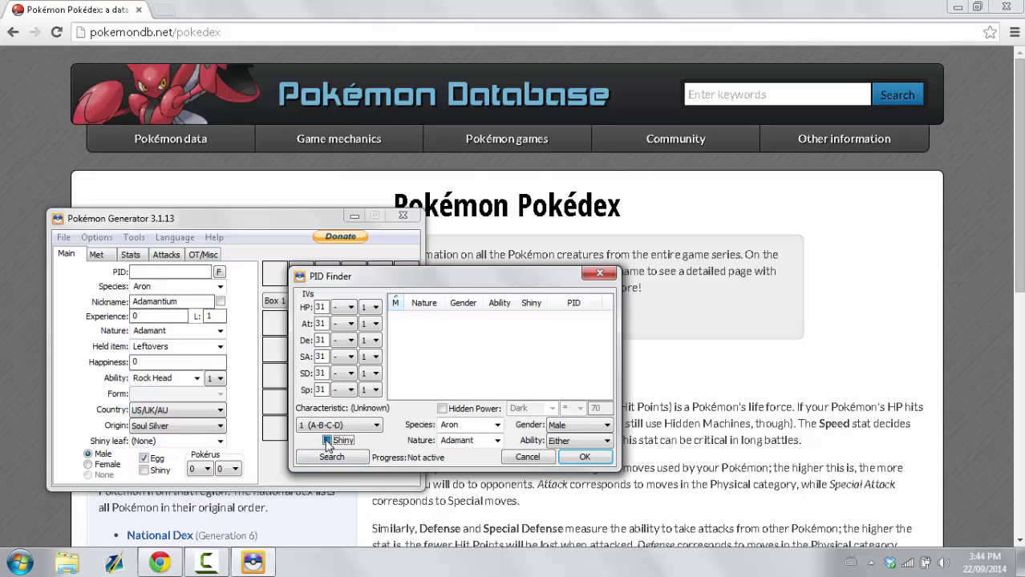
pyautogui.click(327, 441)
pyautogui.click(327, 442)
pyautogui.click(327, 441)
pyautogui.click(331, 458)
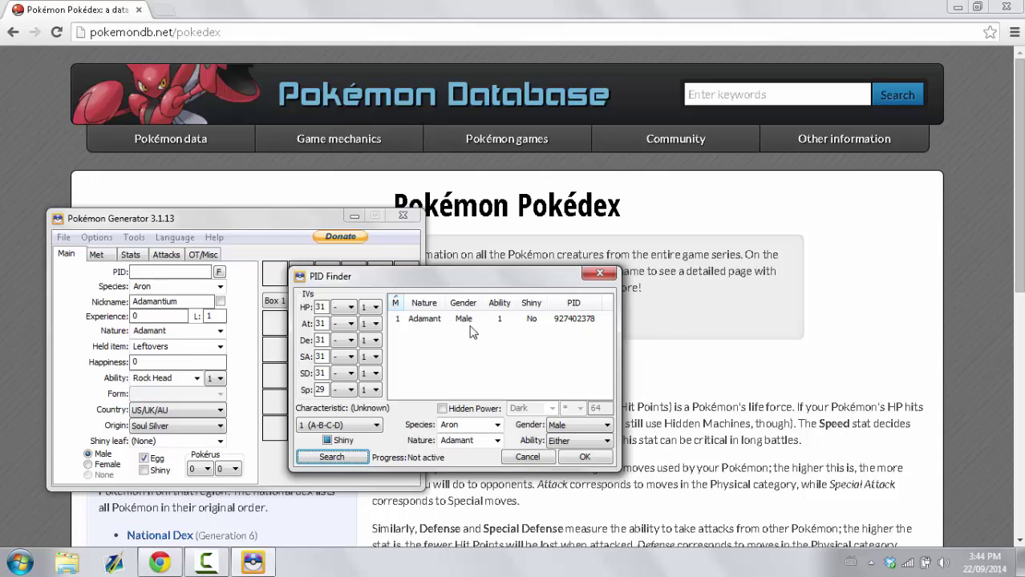
pyautogui.click(434, 320)
pyautogui.click(566, 462)
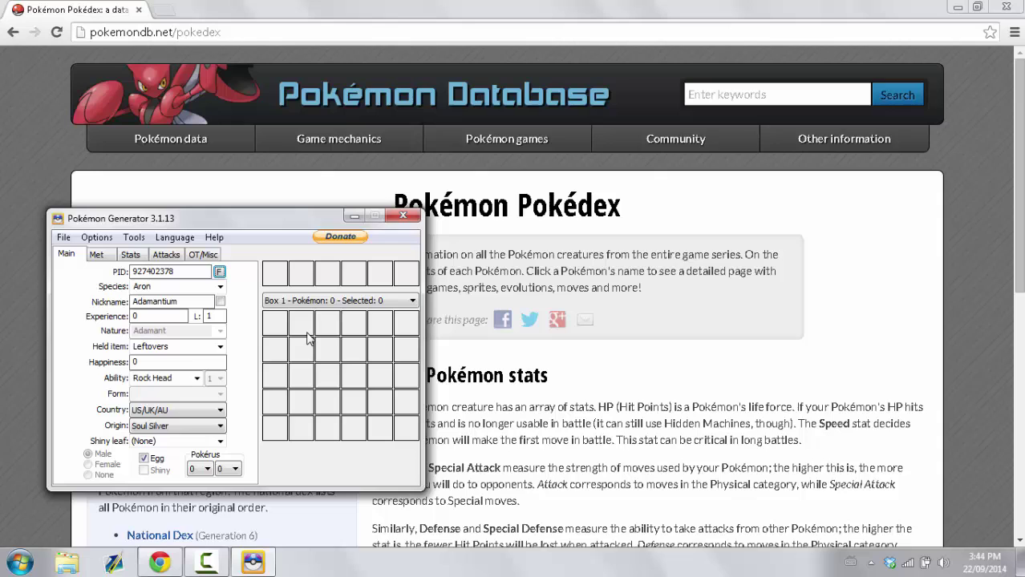
# Set the level at which the Pokémon was met to 1
pyautogui.click(98, 257)
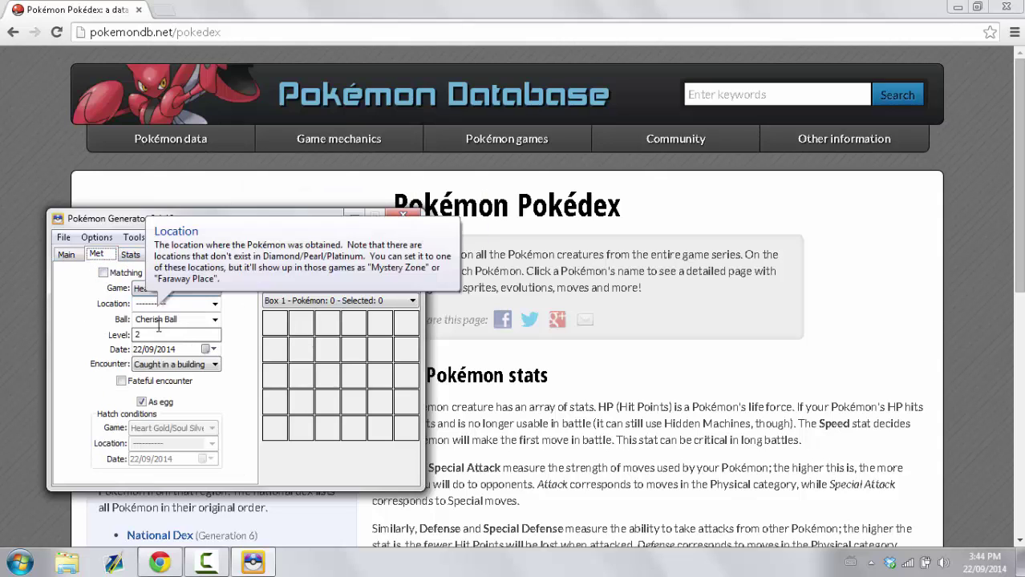
pyautogui.doubleClick(135, 335)
pyautogui.write('1')
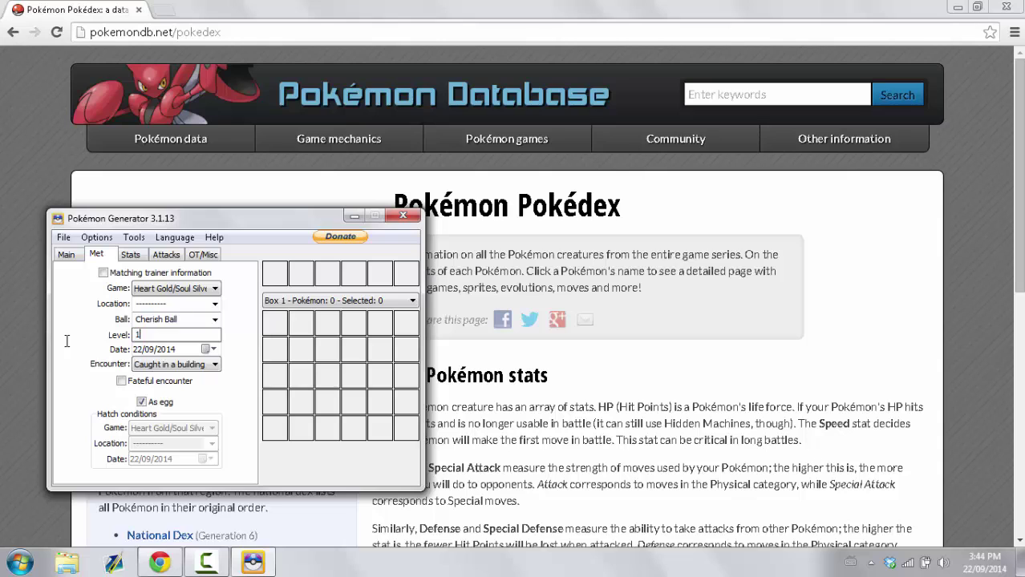
pyautogui.click(173, 320)
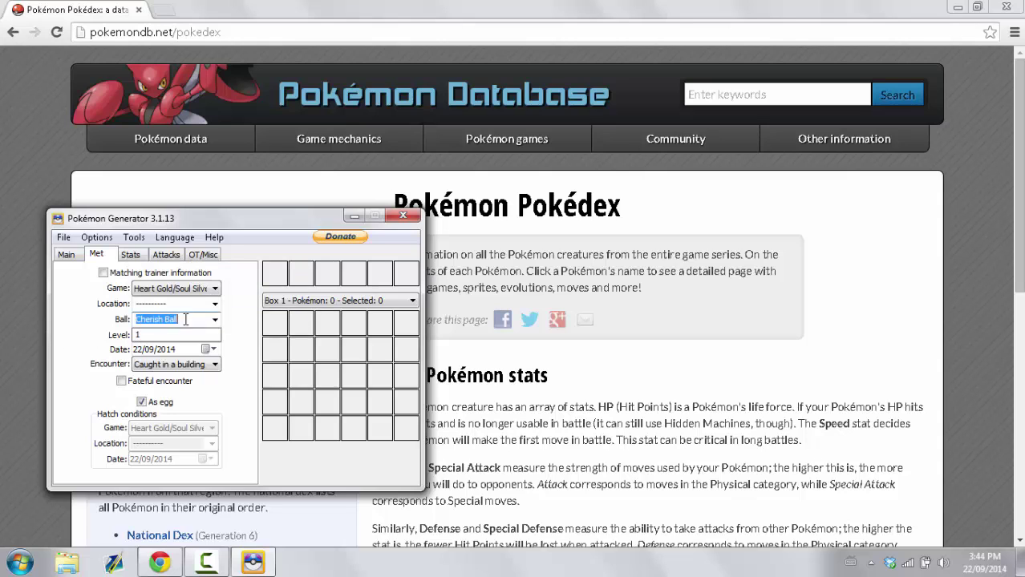
pyautogui.click(215, 320)
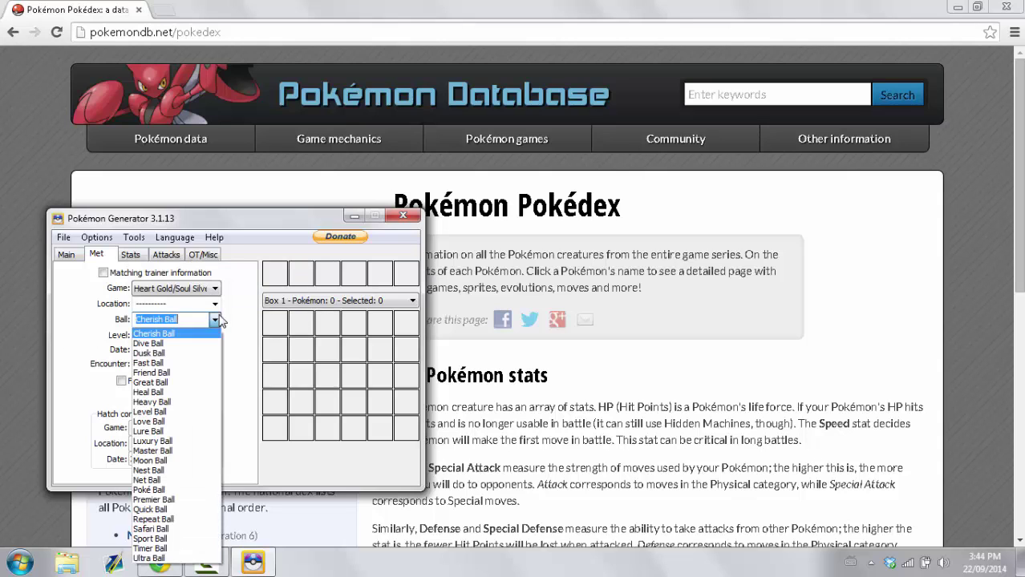
pyautogui.click(232, 374)
# Set the encounter type to Egg/Pal Park/Event/Honey tree/Shaymin in the met information
pyautogui.click(215, 365)
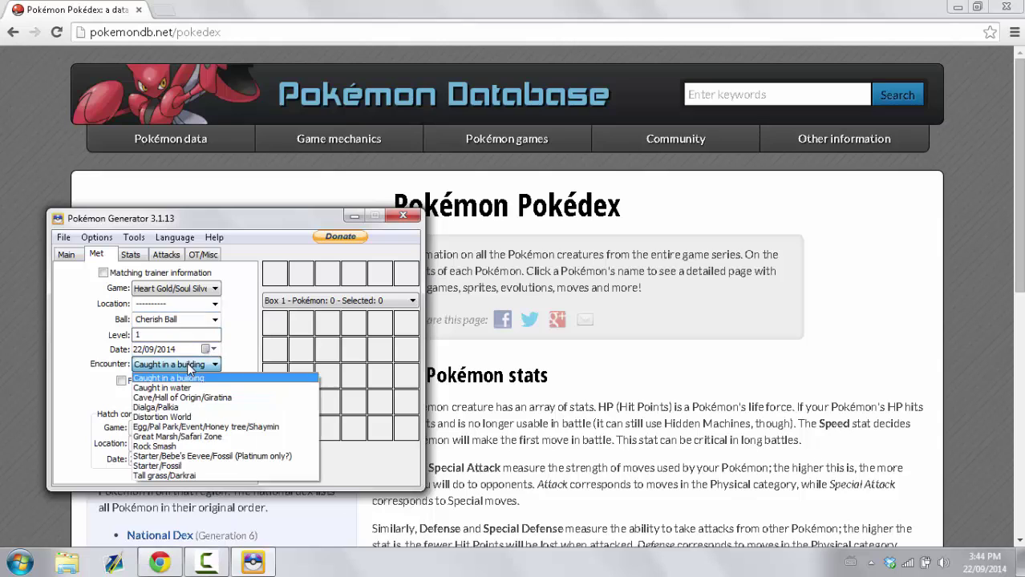
pyautogui.click(236, 426)
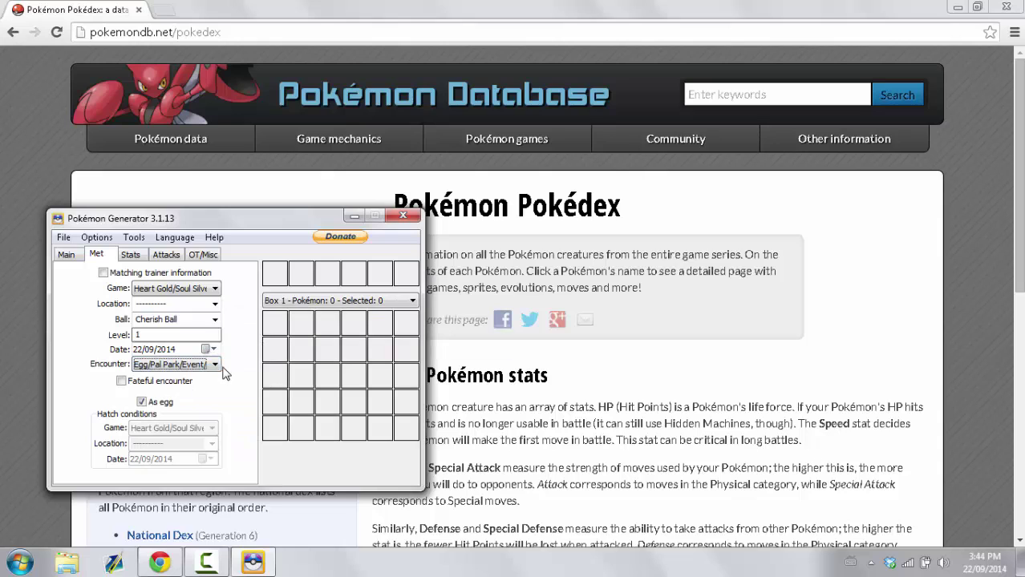
pyautogui.moveTo(159, 367)
# Switch to the Pokémon Database in Chrome, search it for aron, and open Aron's Pokédex entry
pyautogui.click(132, 255)
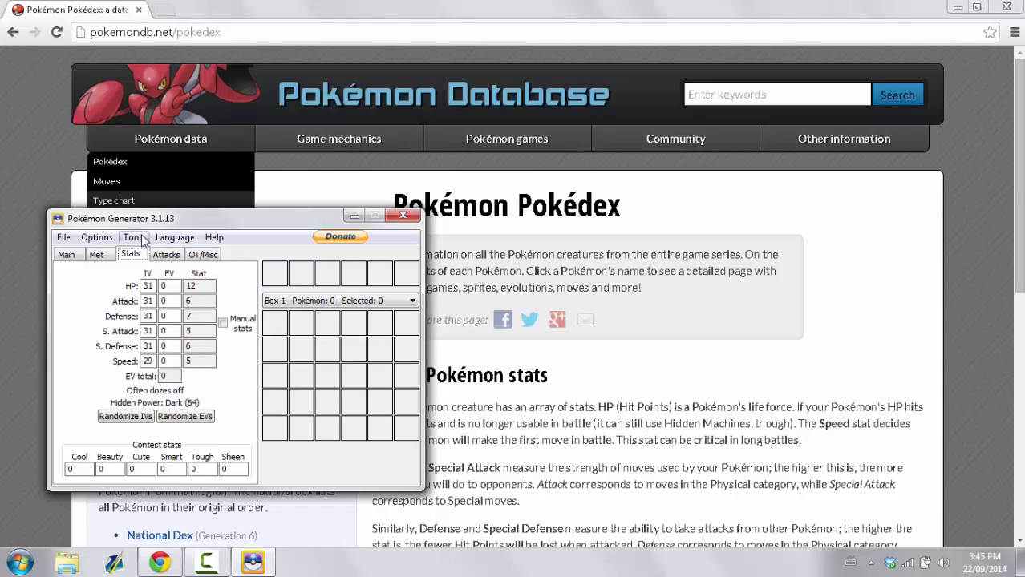
pyautogui.click(164, 257)
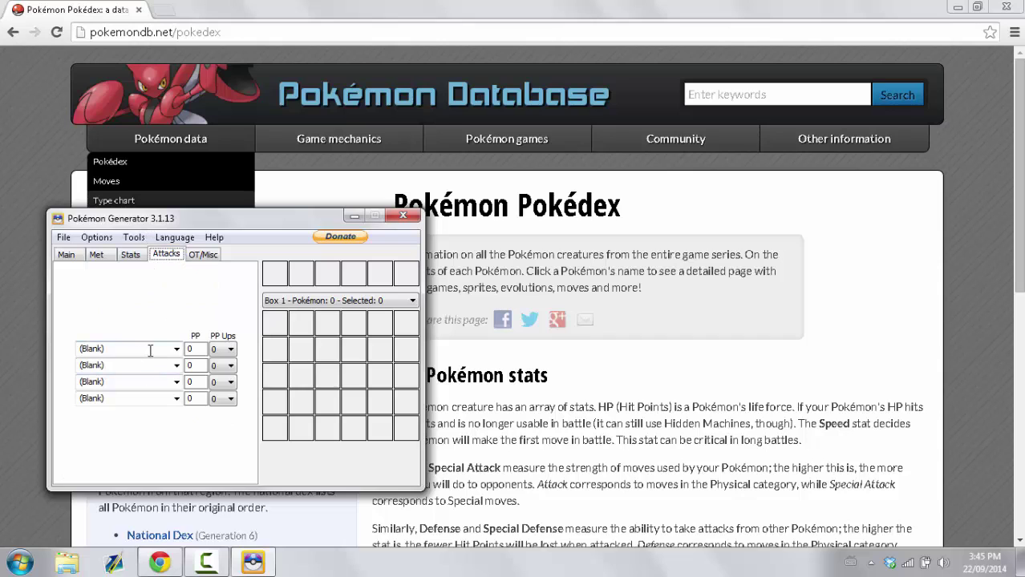
pyautogui.click(739, 88)
pyautogui.write('aron')
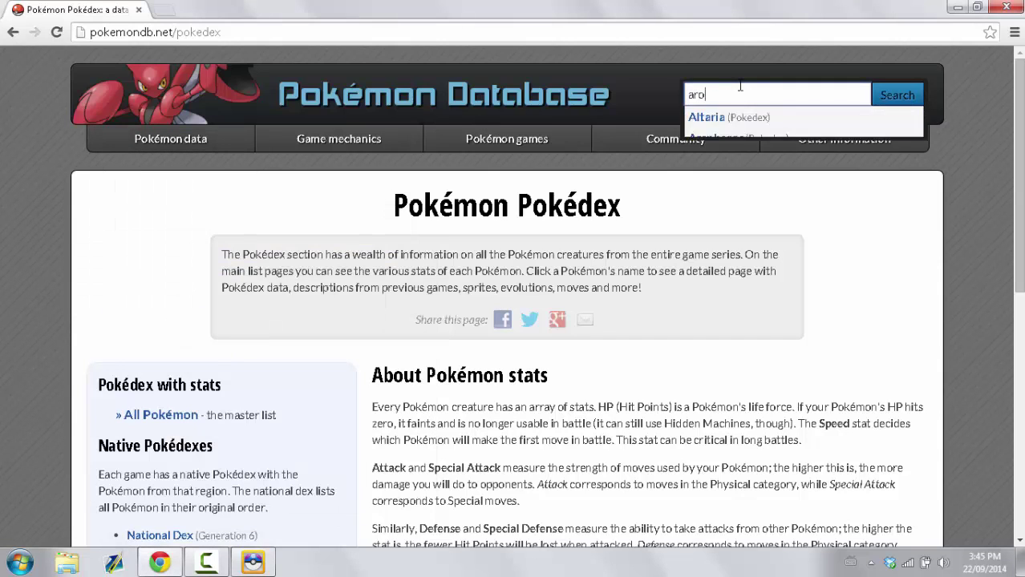
pyautogui.click(739, 117)
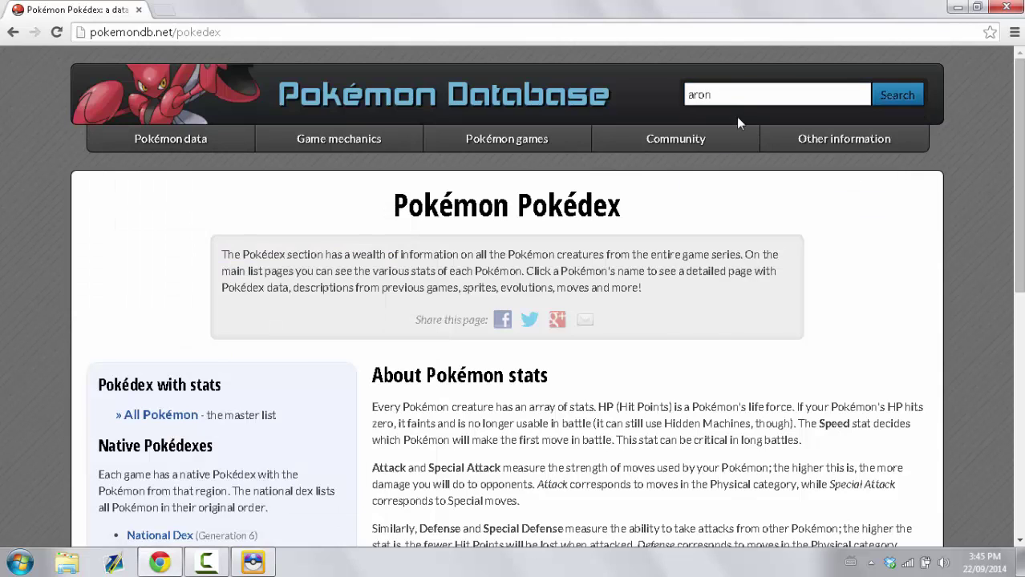
pyautogui.click(896, 94)
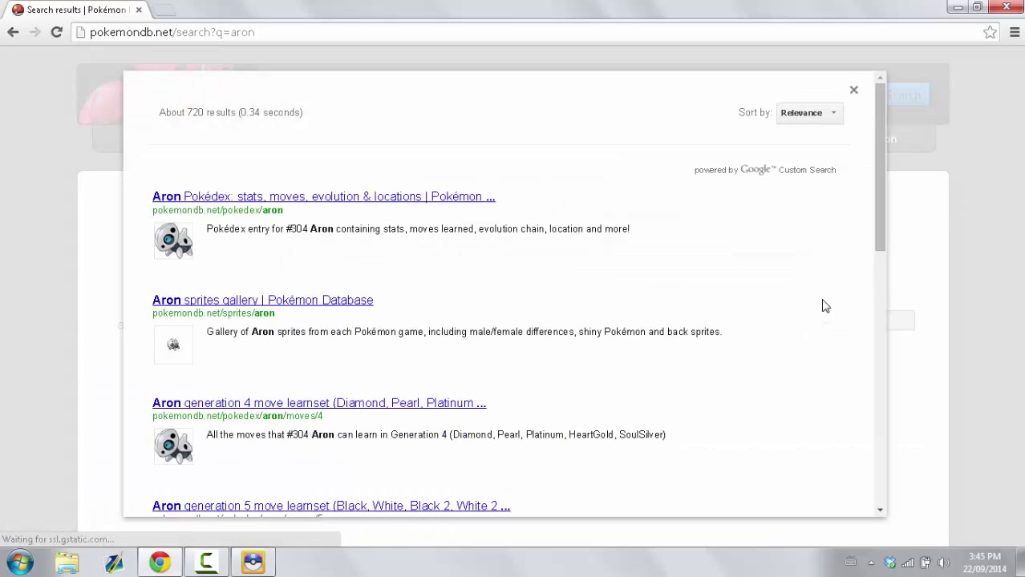
pyautogui.click(290, 198)
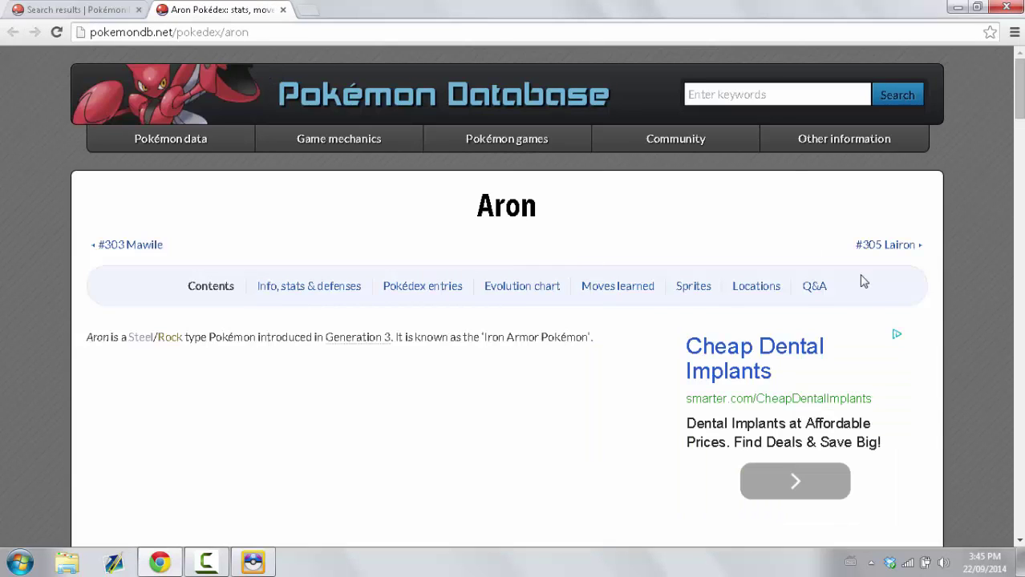
# Open Aron's Generation 4 learnset and go to its egg moves table
pyautogui.moveTo(1019, 105); pyautogui.dragTo(1018, 284)
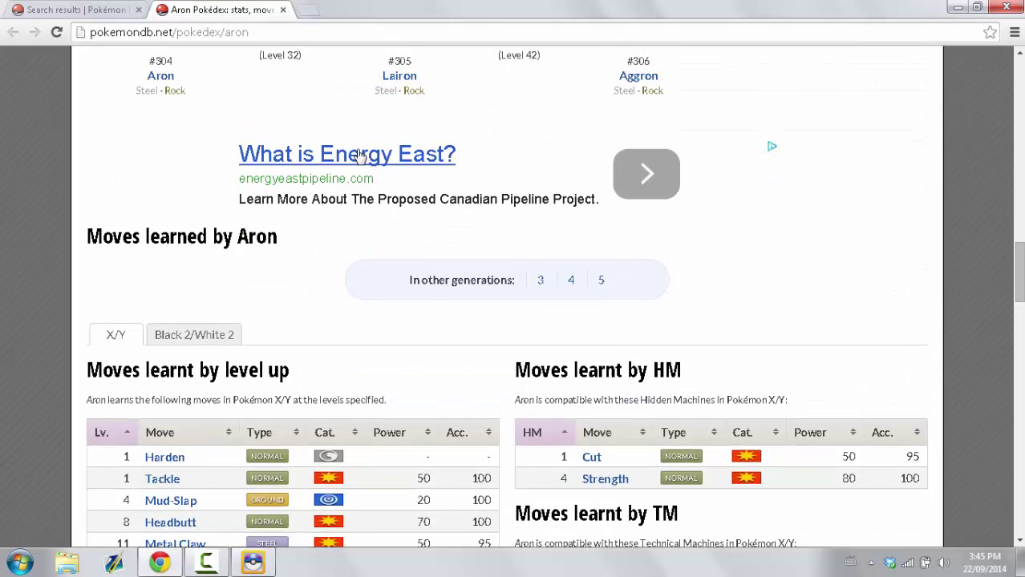
pyautogui.click(570, 281)
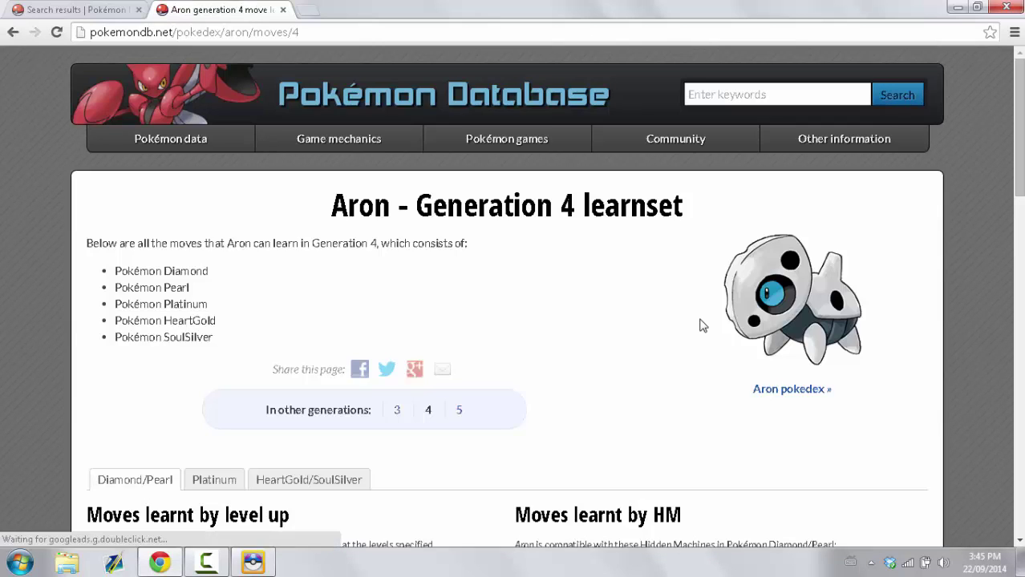
pyautogui.scroll(-4, 513, 297)
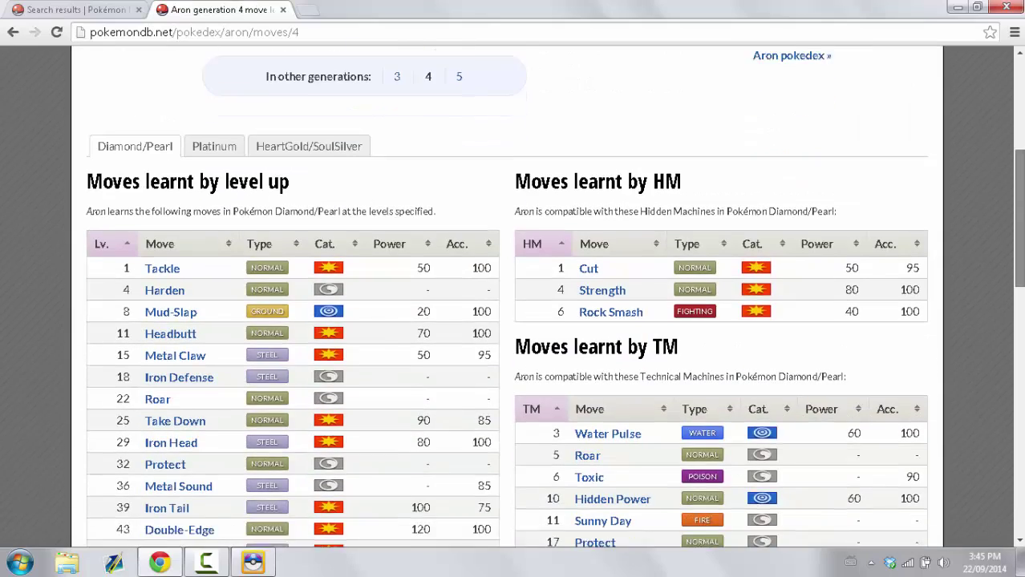
pyautogui.scroll(-6, 356, 405)
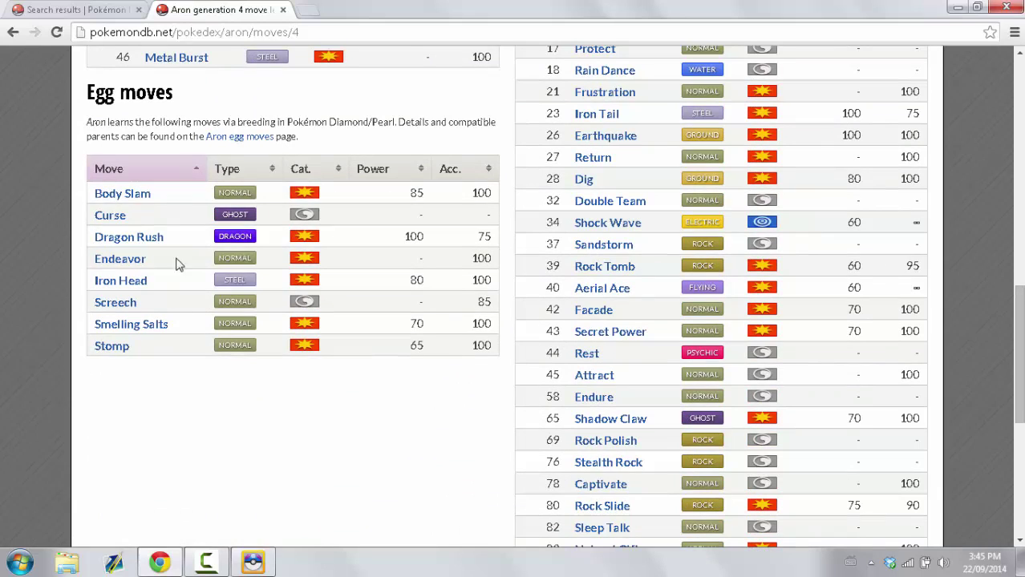
# Switch back to Pokémon Generator, move its window clear of the egg moves table, and set the first attack to Body Slam
pyautogui.click(252, 561)
pyautogui.moveTo(176, 218); pyautogui.dragTo(714, 130)
pyautogui.click(685, 262)
pyautogui.write('Bod S')
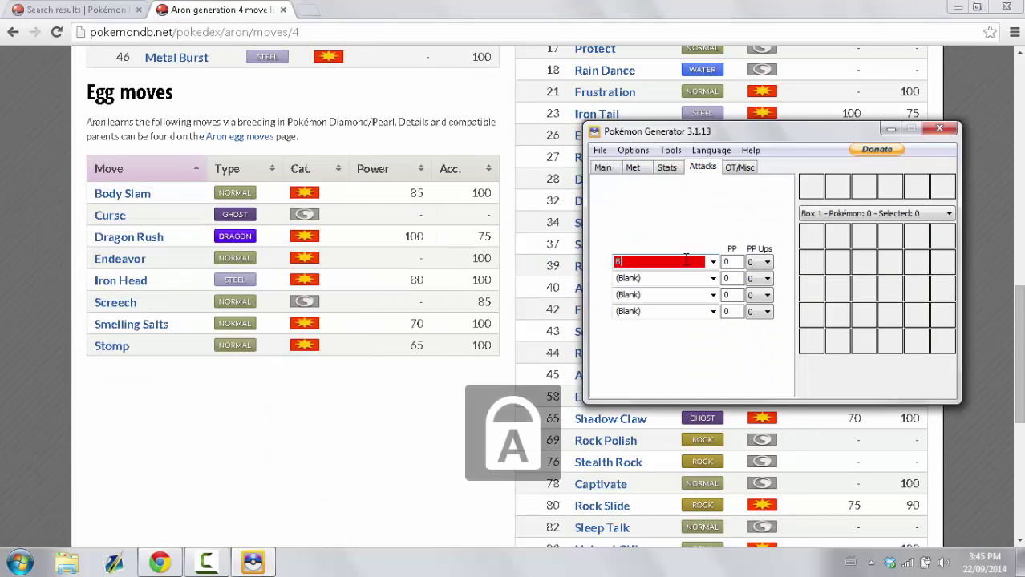
pyautogui.press('BackSpace')
pyautogui.press('BackSpace')
pyautogui.write('y Slam')
pyautogui.press('Tab')
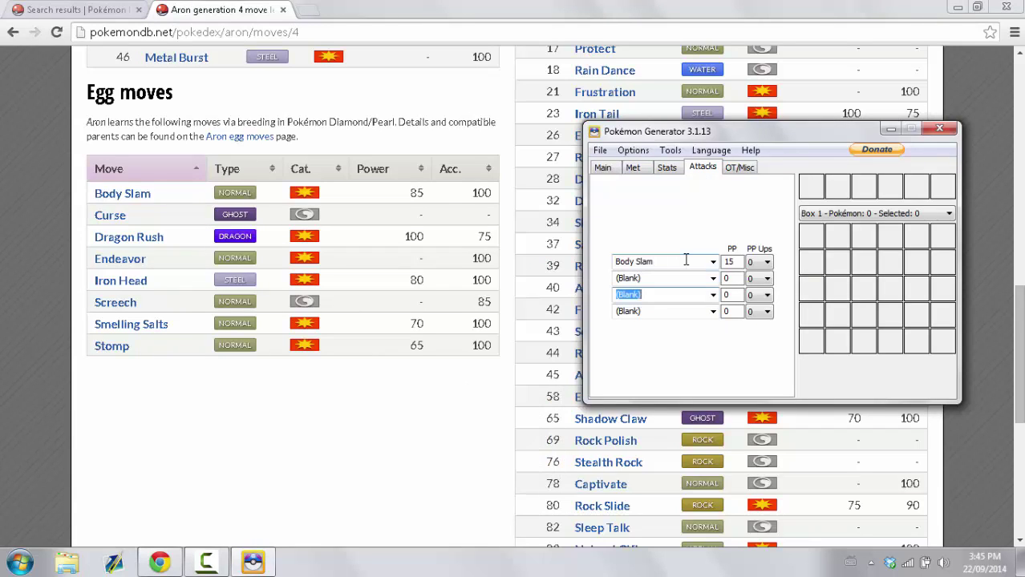
# Set the second attack to Iron Head
pyautogui.click(684, 278)
pyautogui.write('Iron ')
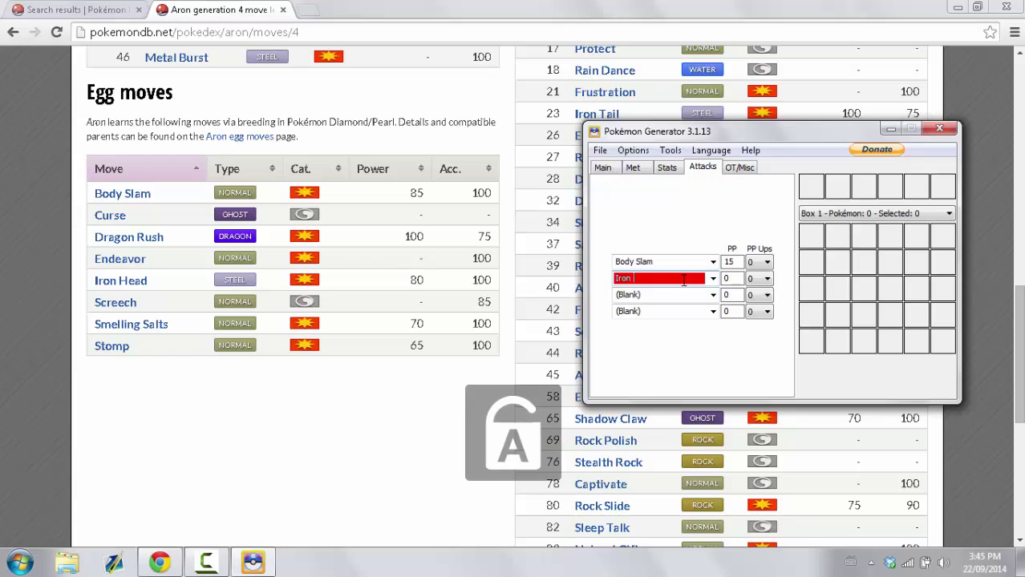
pyautogui.write('Head')
pyautogui.press('Tab')
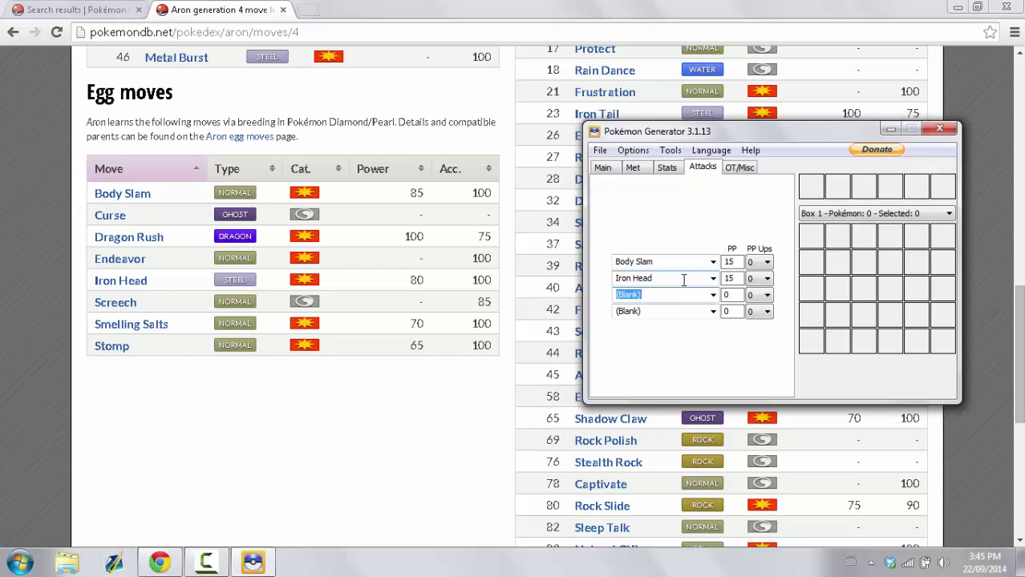
# Set the third attack to Curse
pyautogui.press('capslock')
pyautogui.write('C')
pyautogui.press('capslock')
pyautogui.write('urse')
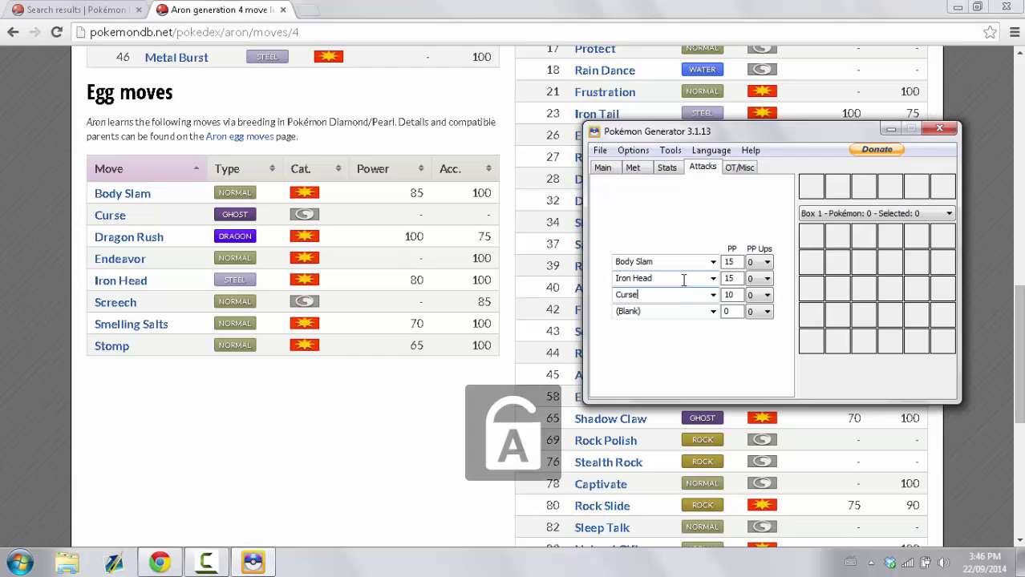
pyautogui.press('Tab')
# Set the fourth attack to Dragon Rush
pyautogui.press('capslock')
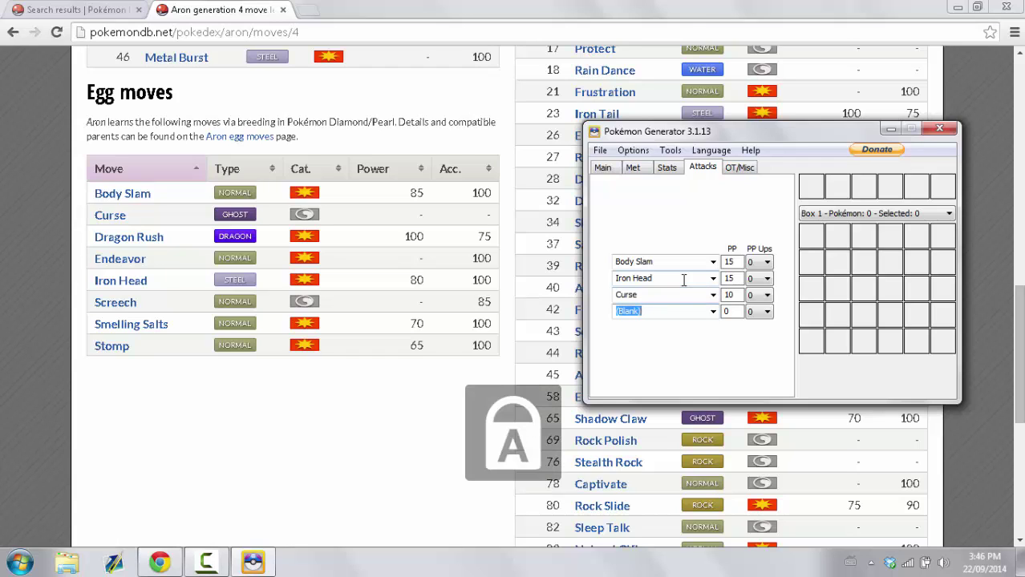
pyautogui.write('D')
pyautogui.press('capslock')
pyautogui.write('ragon')
pyautogui.press('capslock')
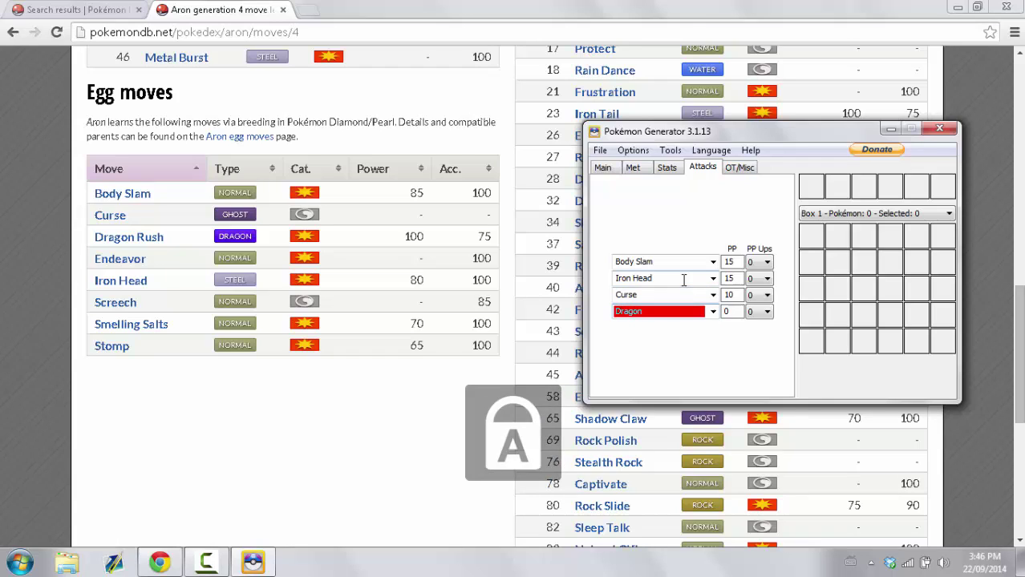
pyautogui.write('R')
pyautogui.press('capslock')
pyautogui.write('ush')
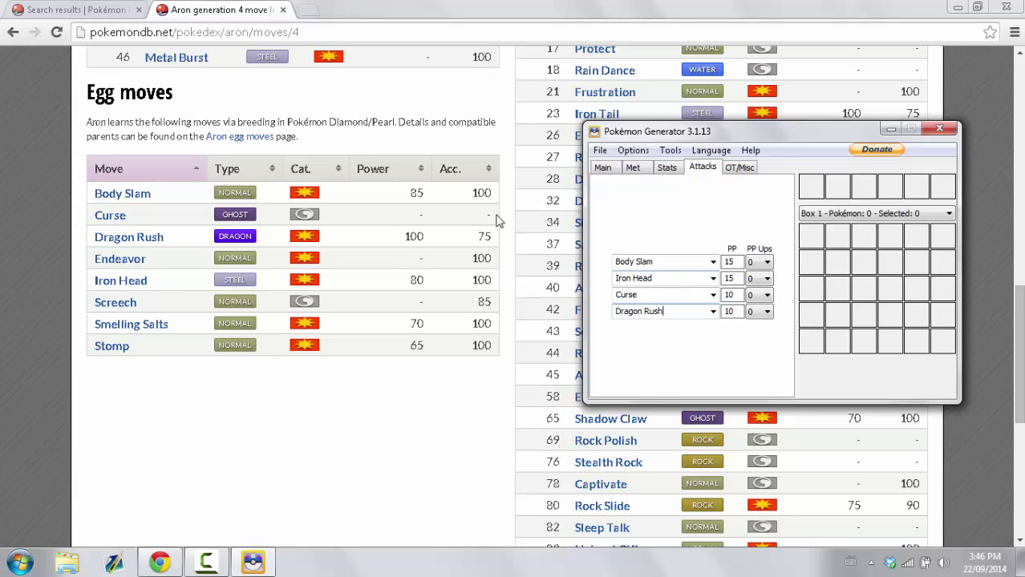
# Glance over the learnset in Chrome, and review the egg's main data, met data, stats, attacks and trainer information in Pokémon Generator
pyautogui.click(377, 156)
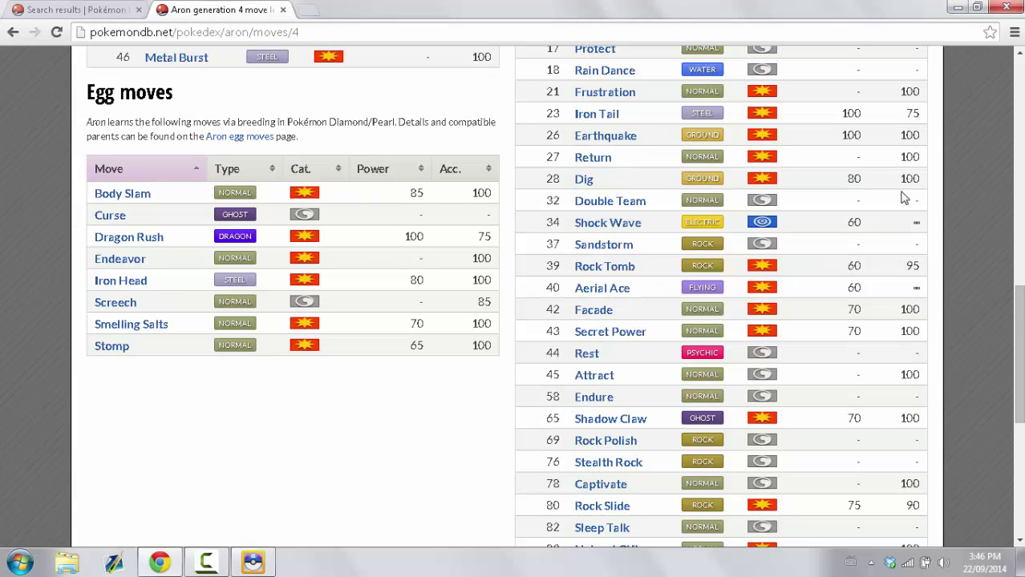
pyautogui.moveTo(1019, 353)
pyautogui.mouseDown()
pyautogui.moveTo(1018, 191)
pyautogui.moveTo(1018, 358)
pyautogui.mouseUp()
pyautogui.click(252, 562)
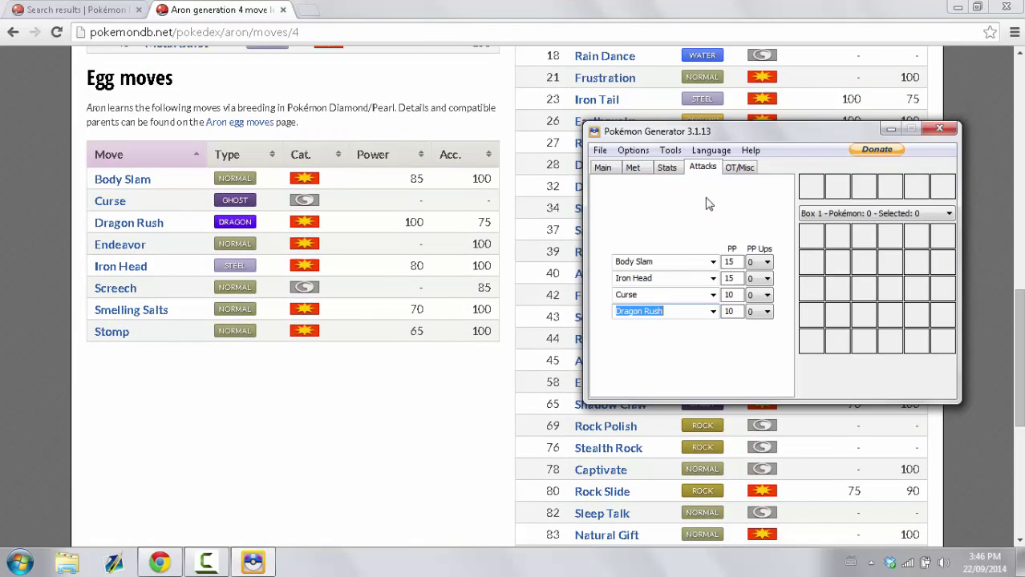
pyautogui.click(739, 167)
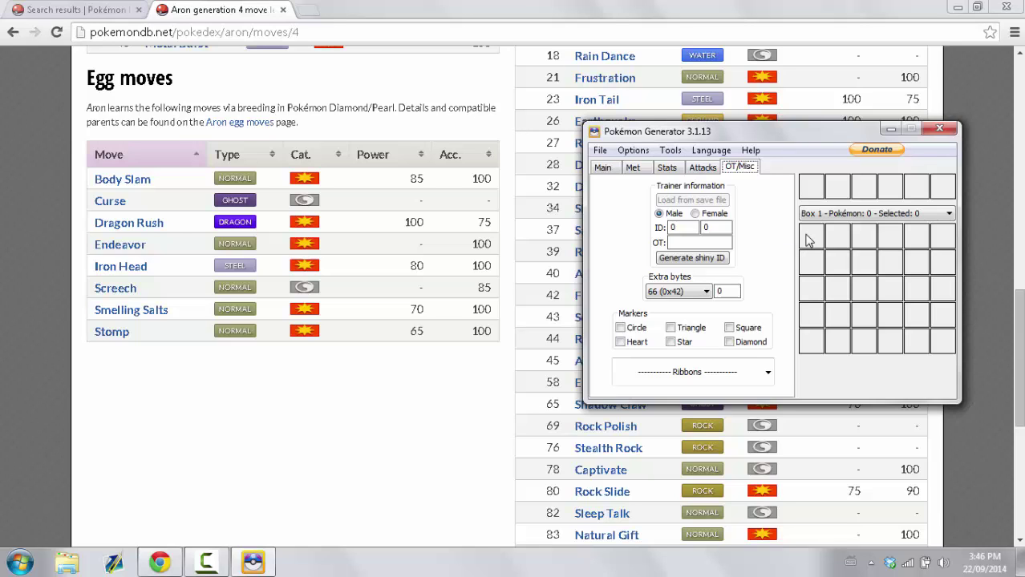
pyautogui.click(612, 170)
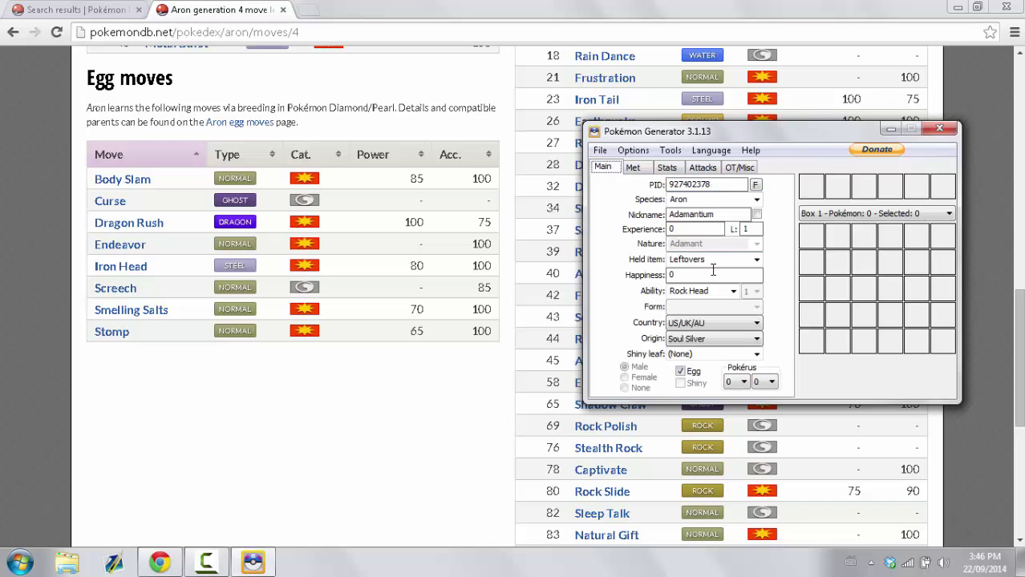
pyautogui.click(641, 170)
pyautogui.click(669, 170)
pyautogui.click(696, 172)
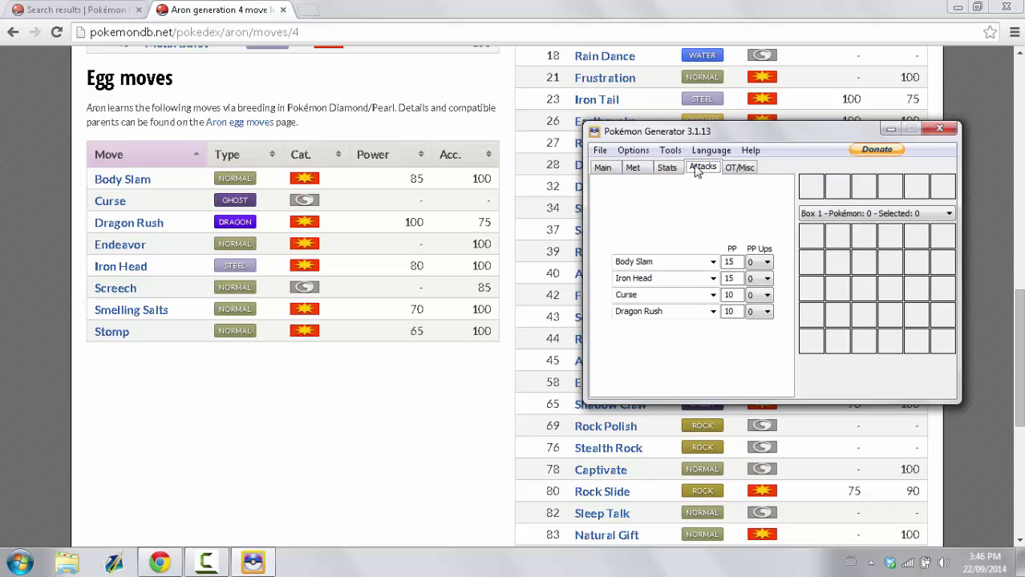
pyautogui.click(738, 168)
# Set the configured Aron egg into the first slot of Box 1
pyautogui.rightClick(817, 239)
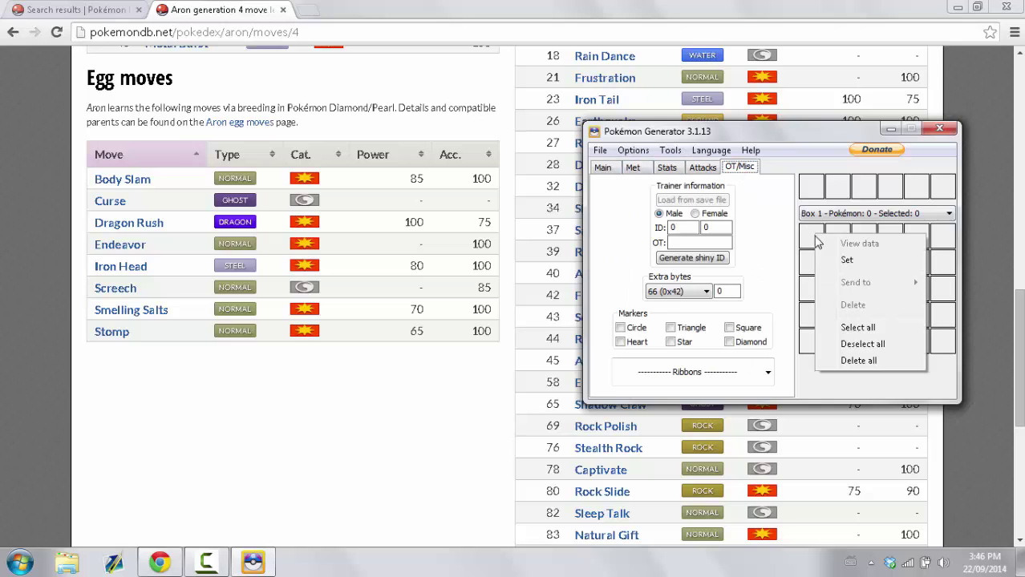
pyautogui.click(810, 244)
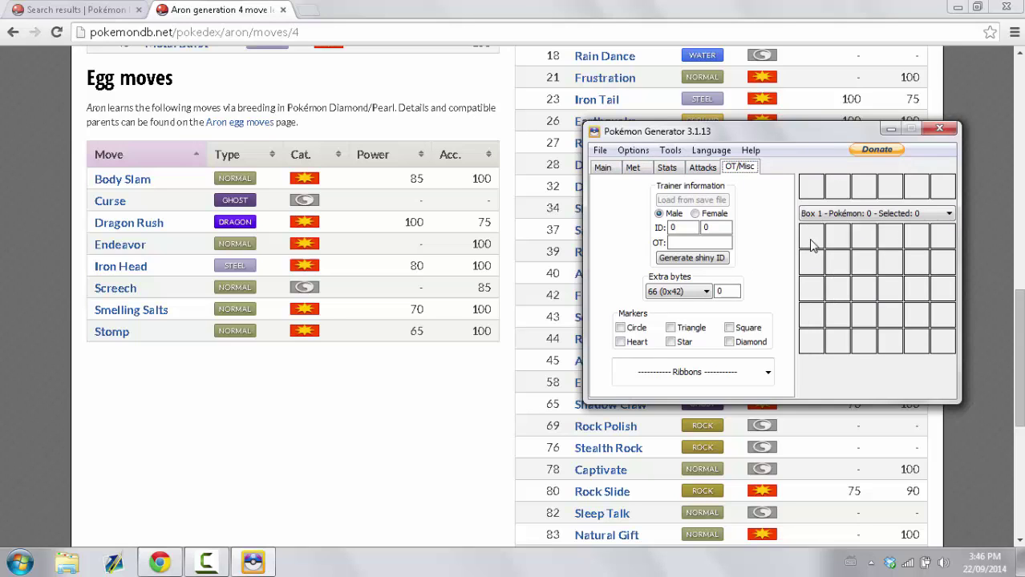
pyautogui.rightClick(810, 245)
pyautogui.click(823, 267)
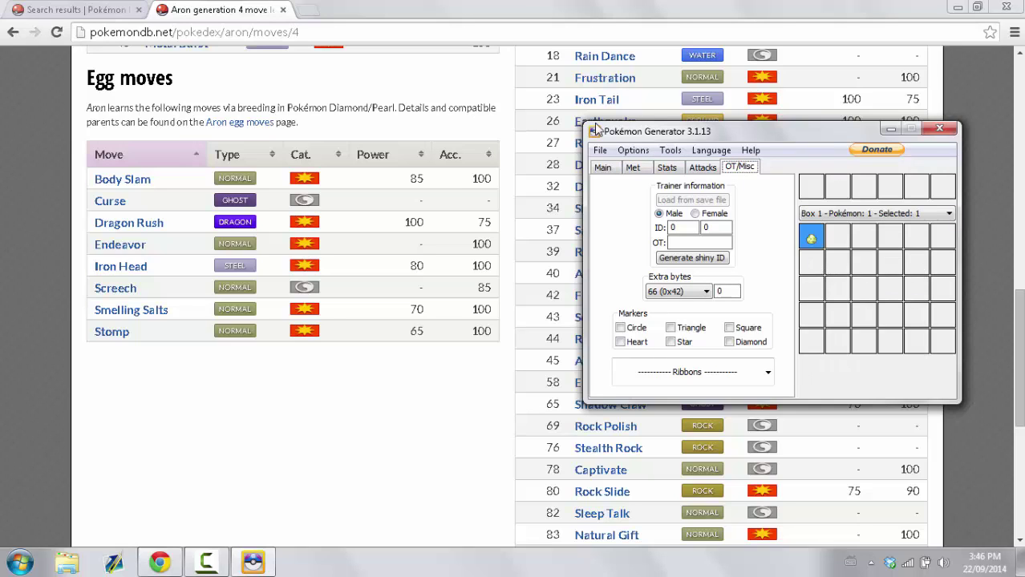
# Save the Pokémon to the Desktop as Adamantium in the 136-byte (PC) Pokémon file (*.pkm) format
pyautogui.click(600, 151)
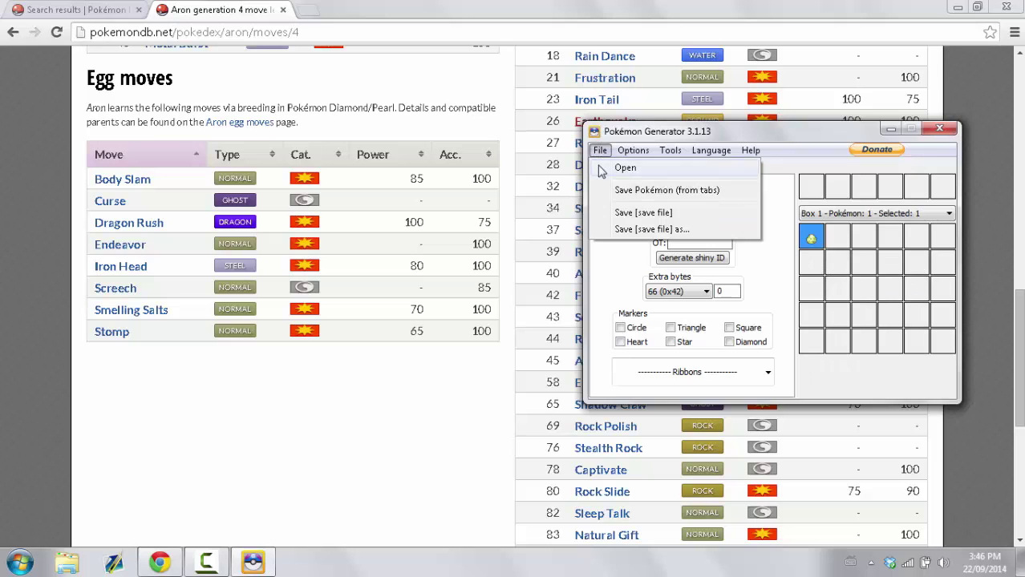
pyautogui.click(653, 193)
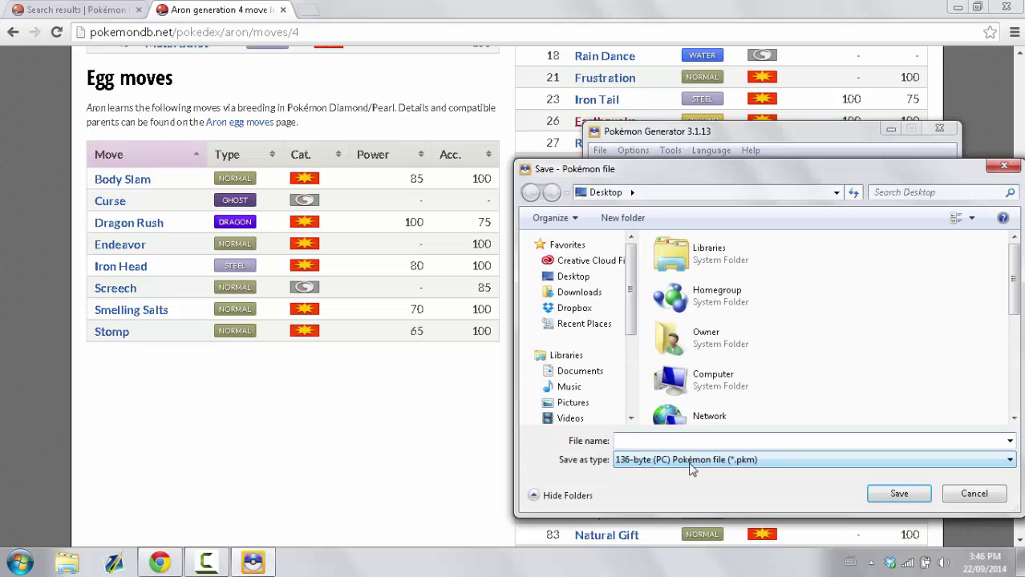
pyautogui.press('capslock')
pyautogui.write('A')
pyautogui.press('capslock')
pyautogui.write('da')
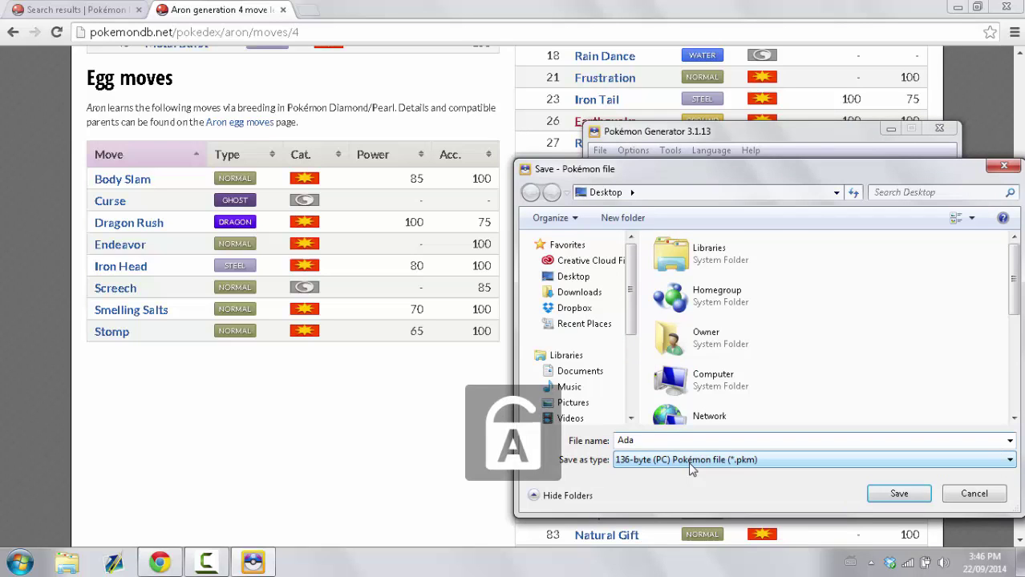
pyautogui.write('mantium')
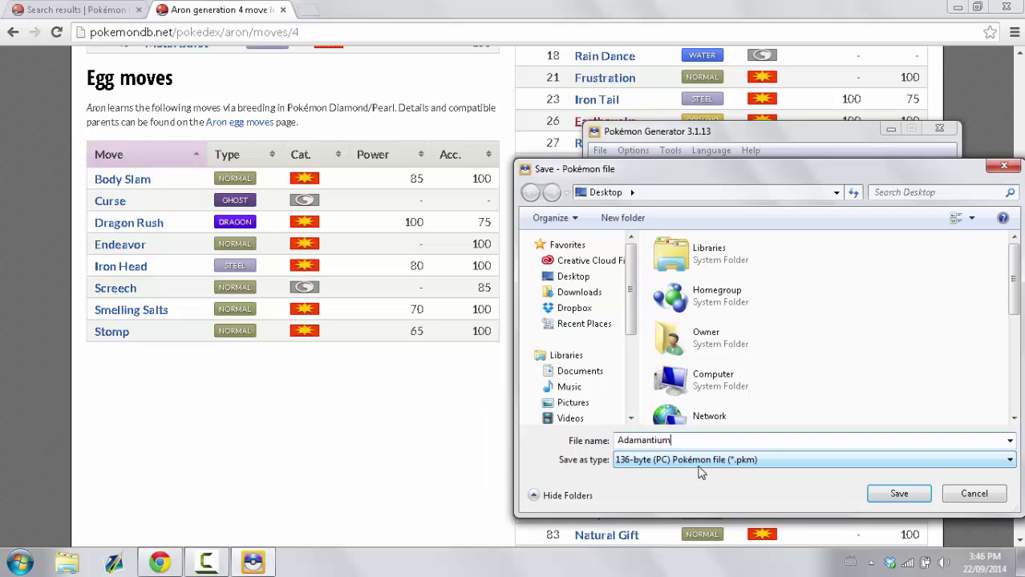
pyautogui.click(693, 465)
pyautogui.click(731, 475)
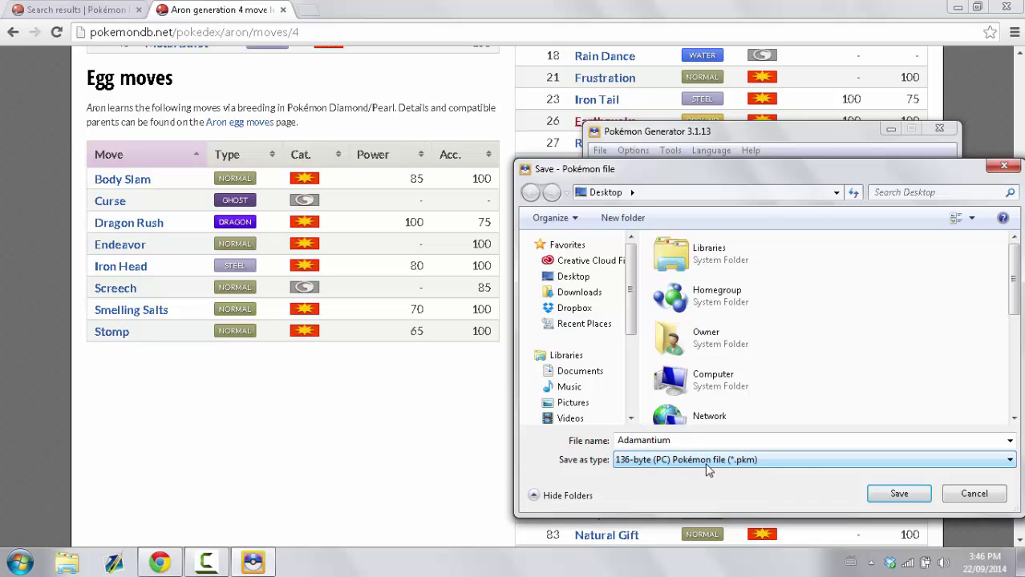
pyautogui.click(898, 493)
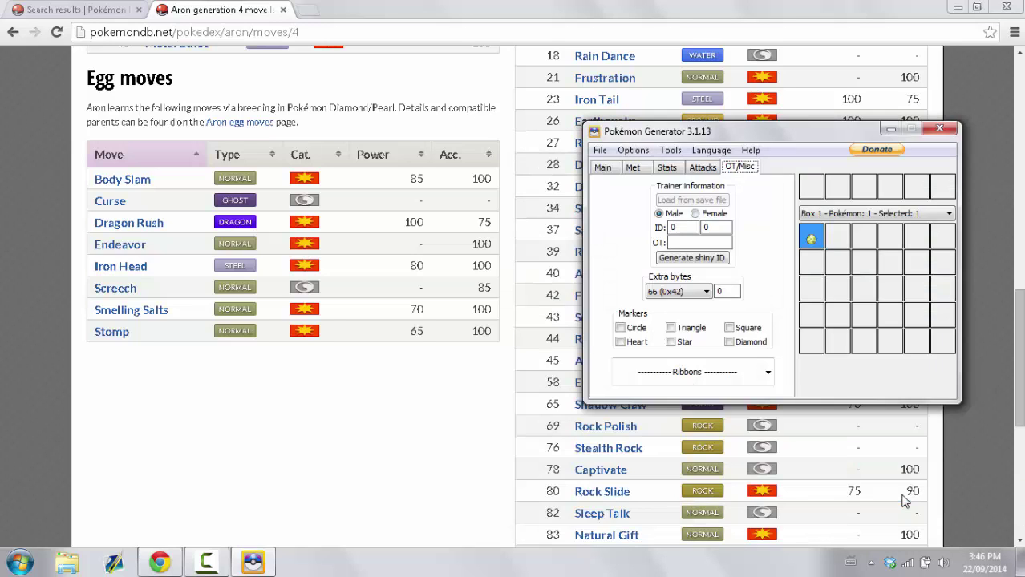